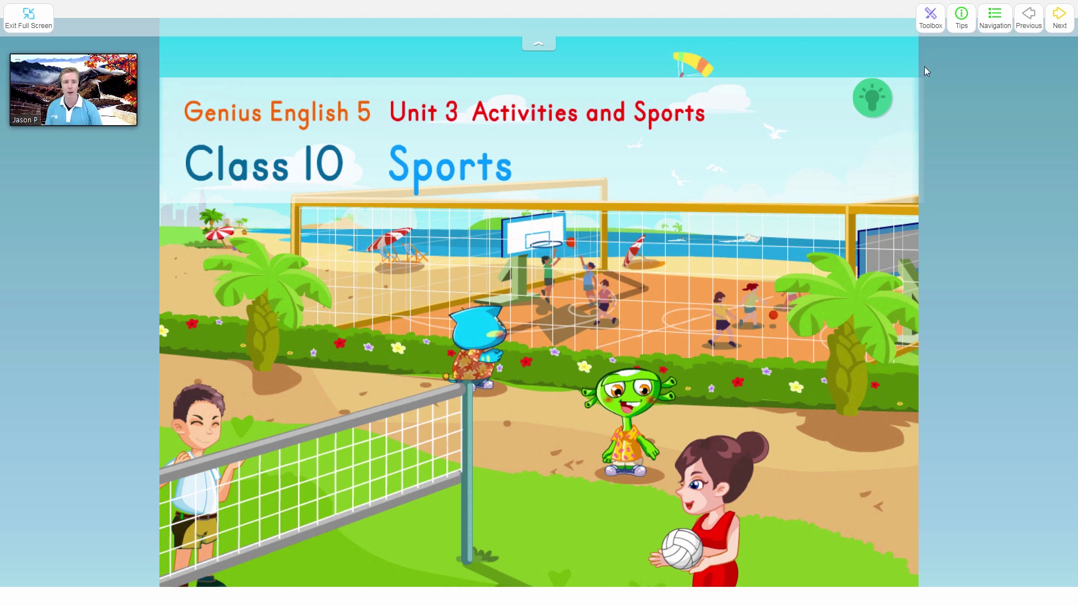
Step: Open the Toolbox, dock its toolbar on the left, then float it again
{"action": "left_click", "coordinate": [930, 17]}
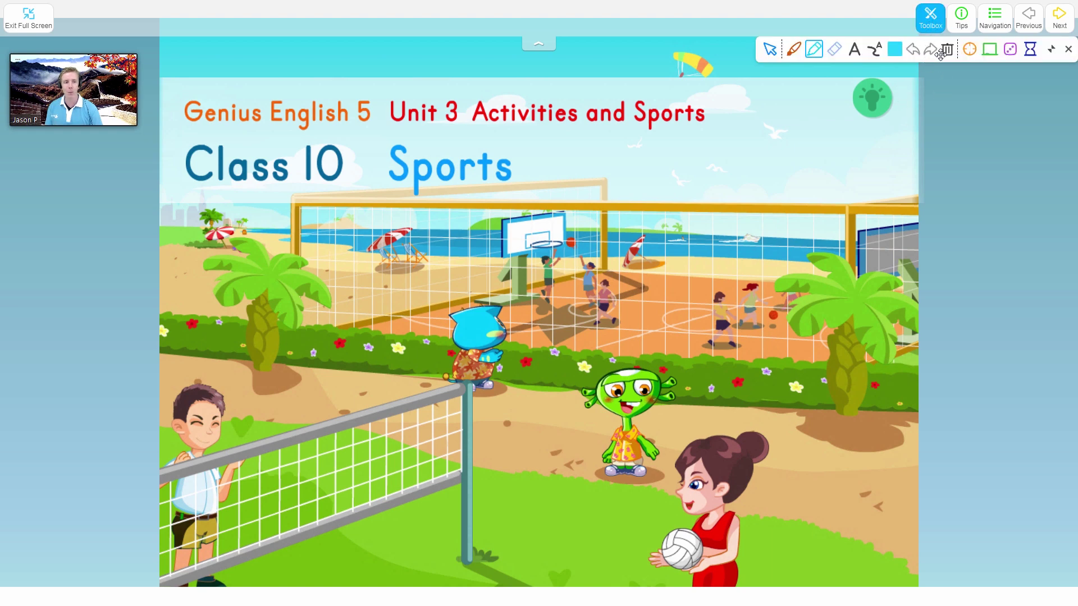
{"action": "mouse_move", "coordinate": [941, 54]}
{"action": "left_mouse_down"}
{"action": "mouse_move", "coordinate": [813, 285]}
{"action": "mouse_move", "coordinate": [819, 188]}
{"action": "mouse_move", "coordinate": [874, 178]}
{"action": "mouse_move", "coordinate": [948, 77]}
{"action": "mouse_move", "coordinate": [953, 90]}
{"action": "left_mouse_up"}
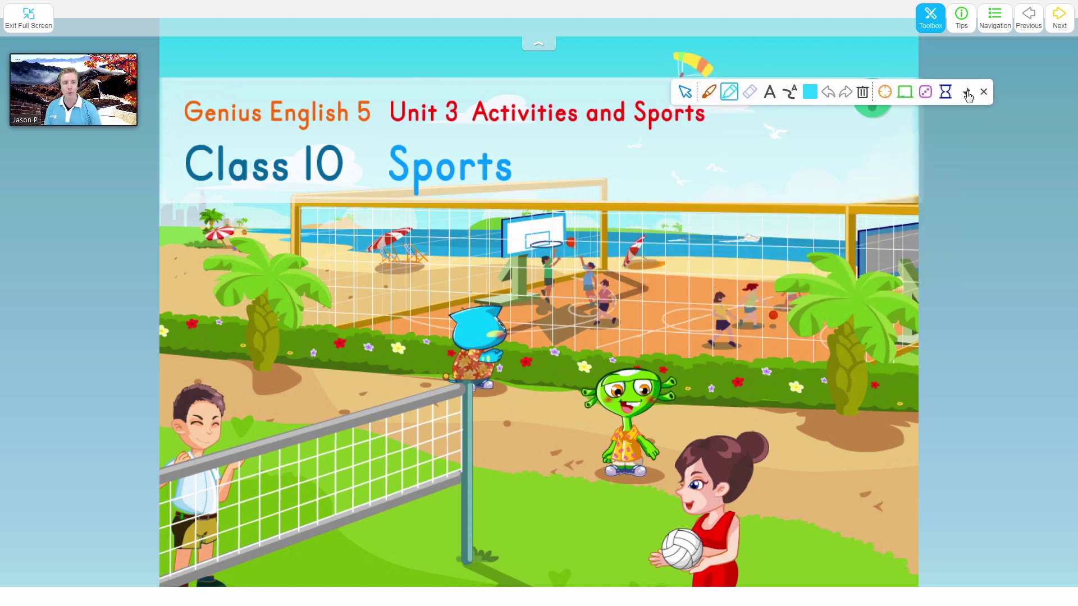
{"action": "left_click", "coordinate": [967, 91]}
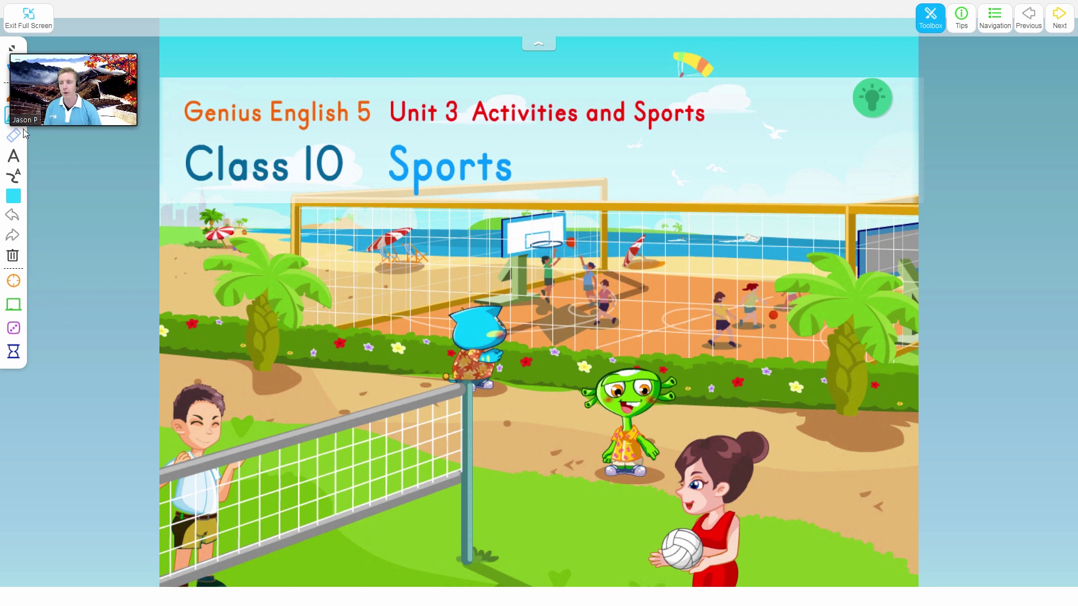
{"action": "left_click", "coordinate": [12, 52]}
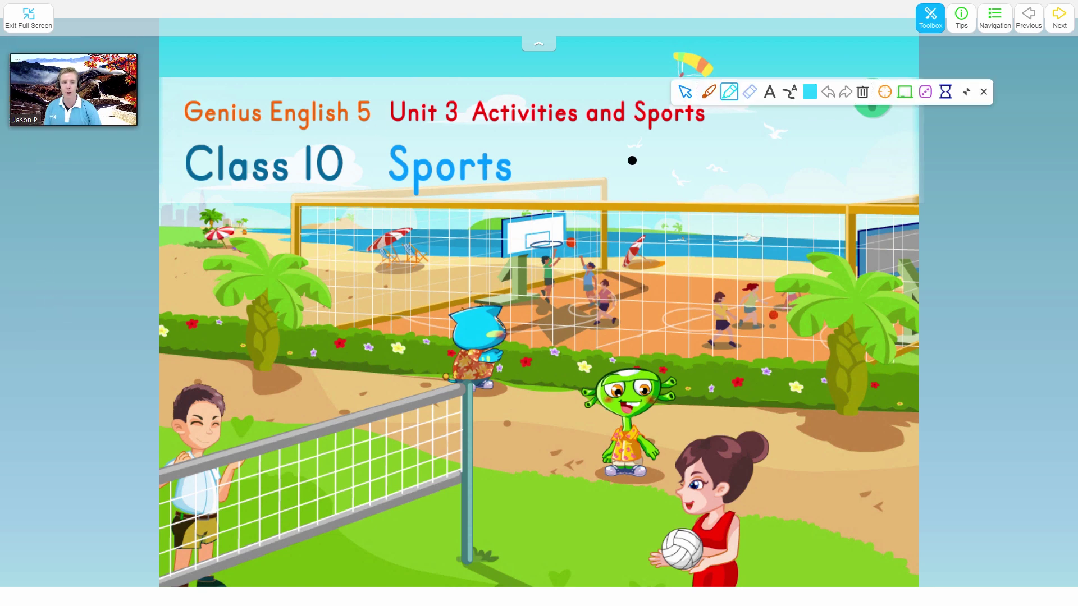
{"action": "left_click_drag", "start_coordinate": [861, 84], "coordinate": [909, 53]}
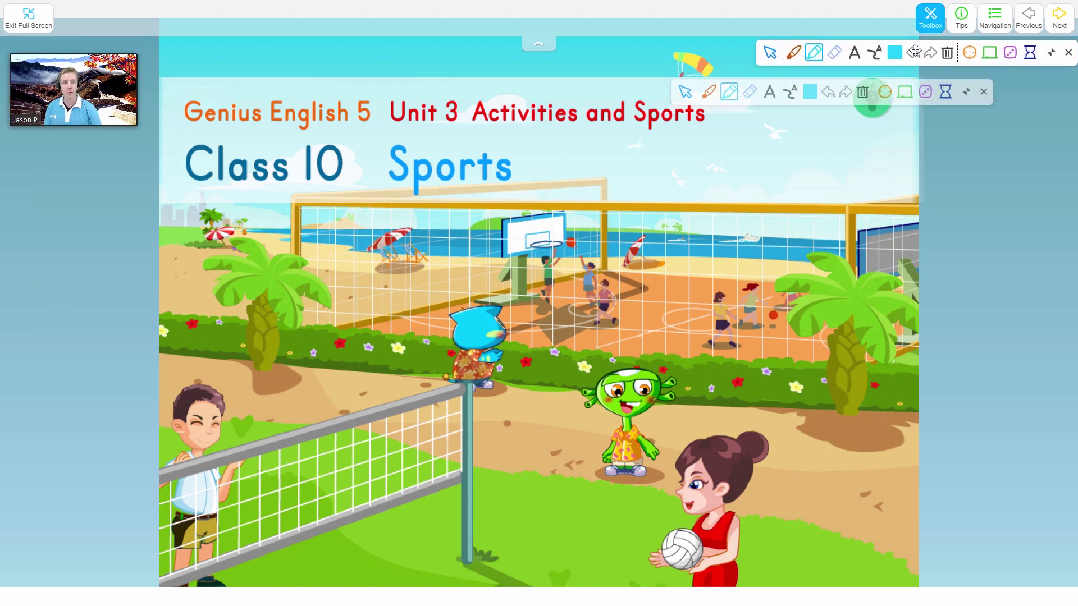
Step: With the arrow tool, make the green alien jump and the girl throw the volleyball
{"action": "left_click", "coordinate": [770, 52]}
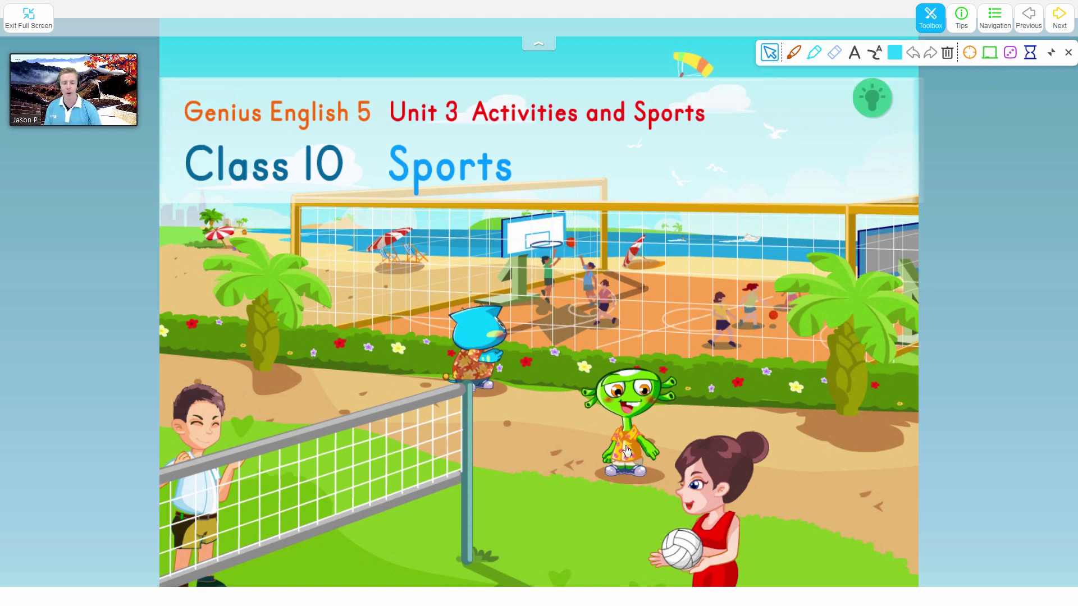
{"action": "left_click", "coordinate": [627, 437]}
{"action": "left_click", "coordinate": [720, 543]}
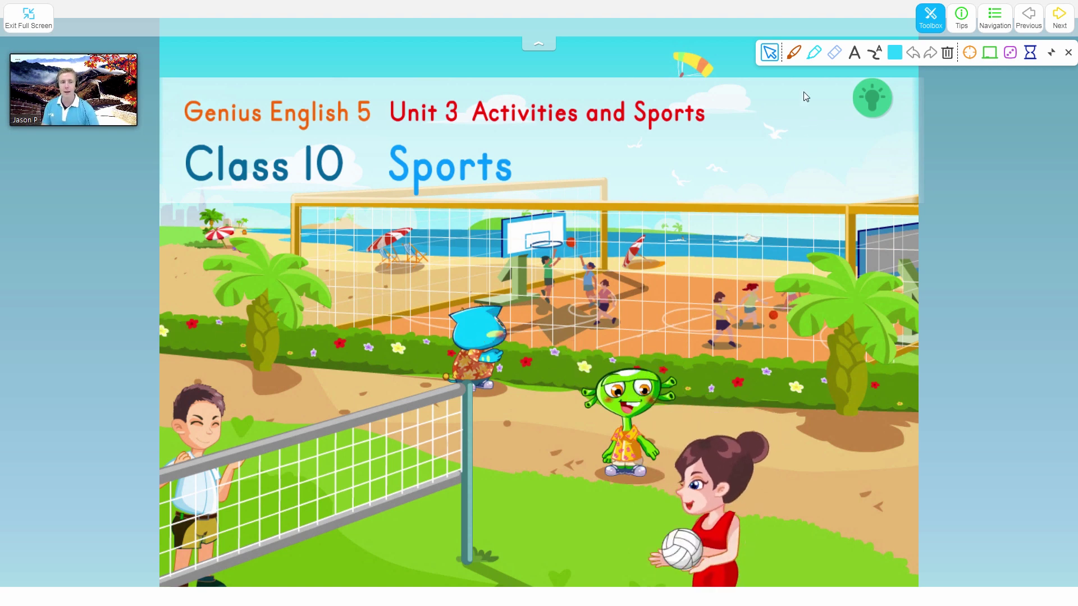
Step: Draw a translucent blue brush stroke across the sky and a cyan pen box around 'Sports'
{"action": "left_click", "coordinate": [793, 53]}
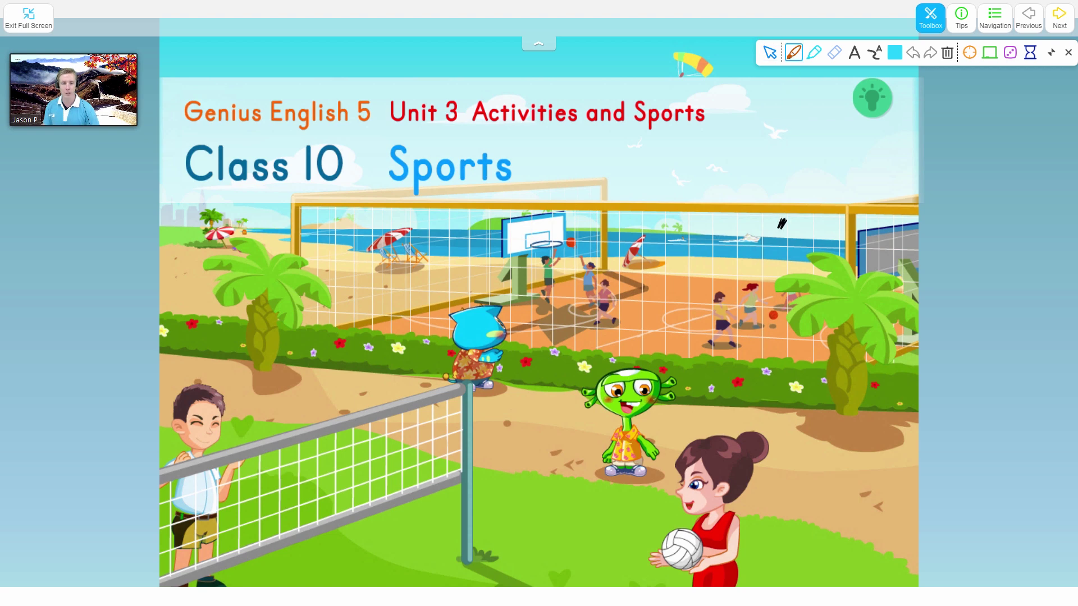
{"action": "mouse_move", "coordinate": [630, 153]}
{"action": "left_mouse_down"}
{"action": "mouse_move", "coordinate": [821, 224]}
{"action": "mouse_move", "coordinate": [834, 138]}
{"action": "mouse_move", "coordinate": [630, 84]}
{"action": "mouse_move", "coordinate": [628, 162]}
{"action": "left_mouse_up"}
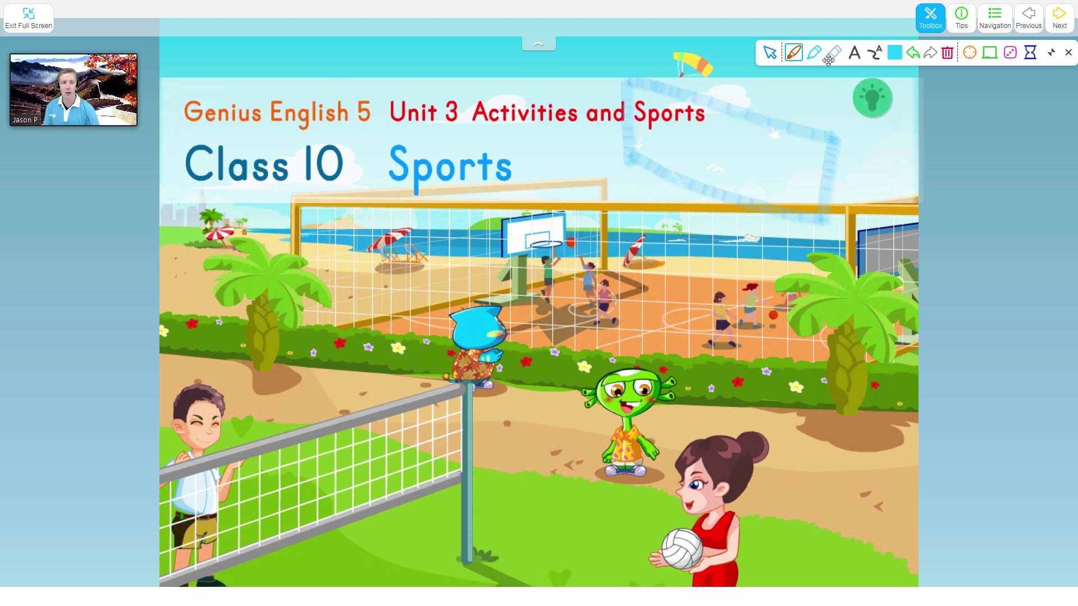
{"action": "left_click", "coordinate": [814, 52]}
{"action": "mouse_move", "coordinate": [629, 157]}
{"action": "left_mouse_down"}
{"action": "mouse_move", "coordinate": [729, 152]}
{"action": "mouse_move", "coordinate": [725, 90]}
{"action": "mouse_move", "coordinate": [636, 85]}
{"action": "mouse_move", "coordinate": [624, 161]}
{"action": "left_mouse_up"}
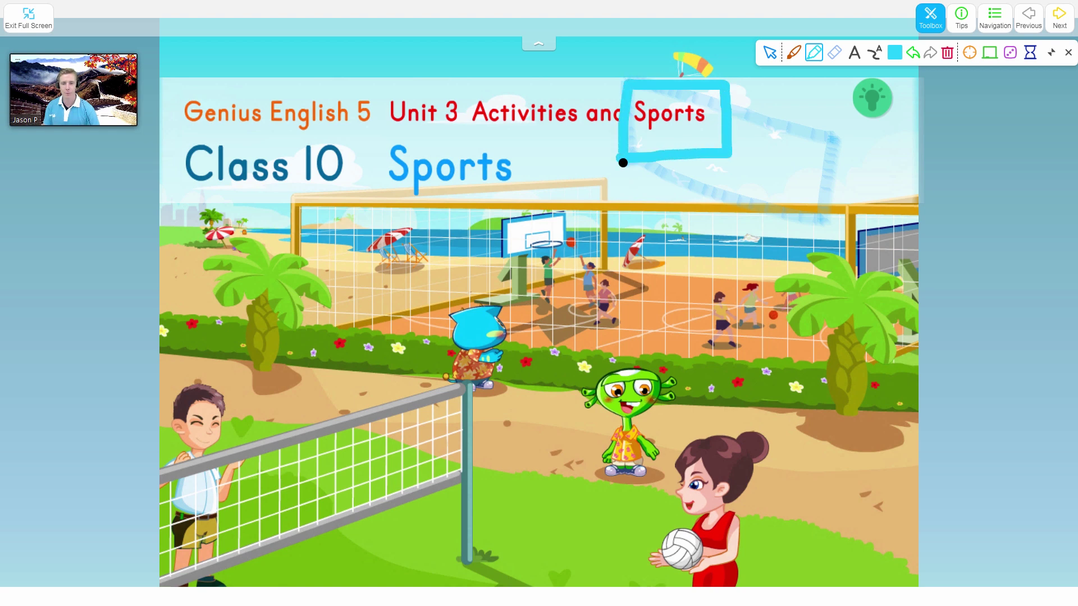
Step: Erase the cyan box around 'Sports' with the eraser
{"action": "left_click", "coordinate": [835, 53]}
{"action": "mouse_move", "coordinate": [728, 172]}
{"action": "left_mouse_down"}
{"action": "mouse_move", "coordinate": [729, 82]}
{"action": "mouse_move", "coordinate": [639, 83]}
{"action": "mouse_move", "coordinate": [621, 171]}
{"action": "mouse_move", "coordinate": [628, 100]}
{"action": "left_mouse_up"}
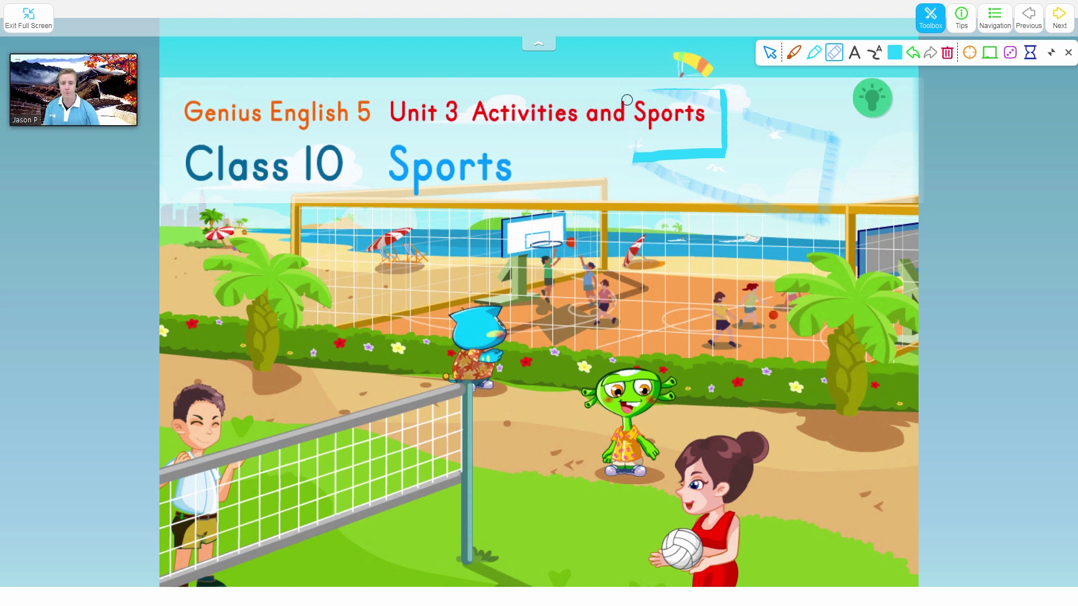
{"action": "mouse_move", "coordinate": [627, 156]}
{"action": "left_mouse_down"}
{"action": "mouse_move", "coordinate": [729, 149]}
{"action": "mouse_move", "coordinate": [724, 89]}
{"action": "mouse_move", "coordinate": [765, 88]}
{"action": "left_mouse_up"}
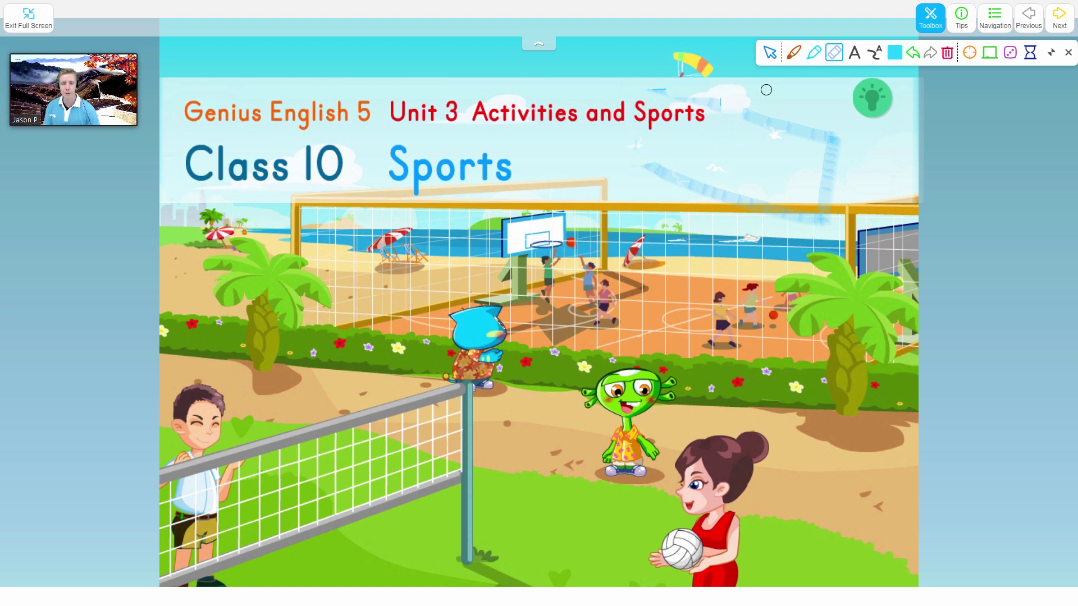
{"action": "left_click", "coordinate": [813, 53]}
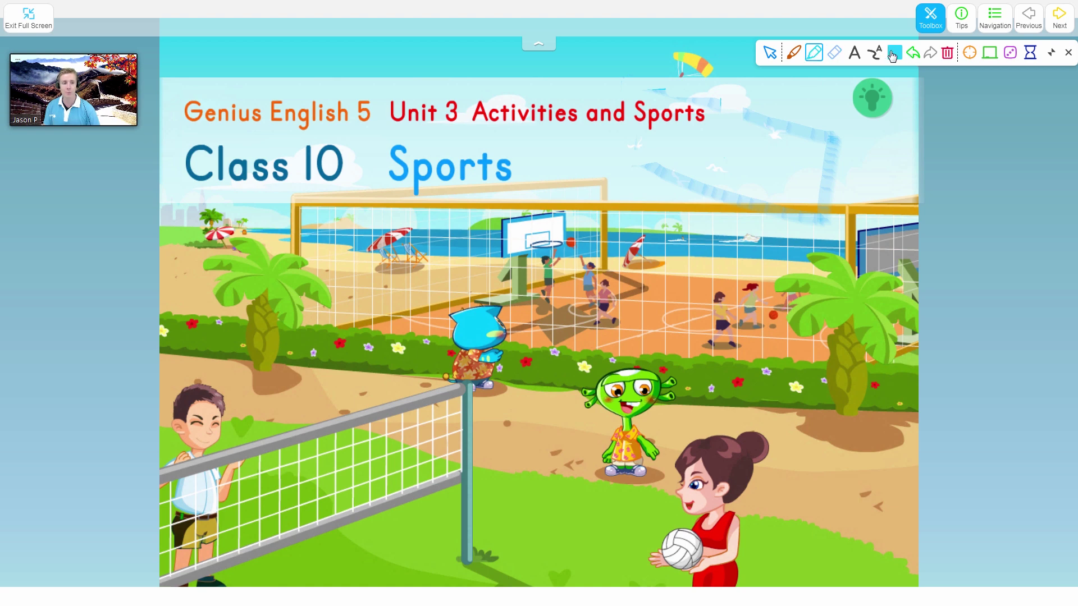
Step: Draw an orange loop near the goal, then a thinnest-width orange line toward the right goal
{"action": "left_click", "coordinate": [894, 52]}
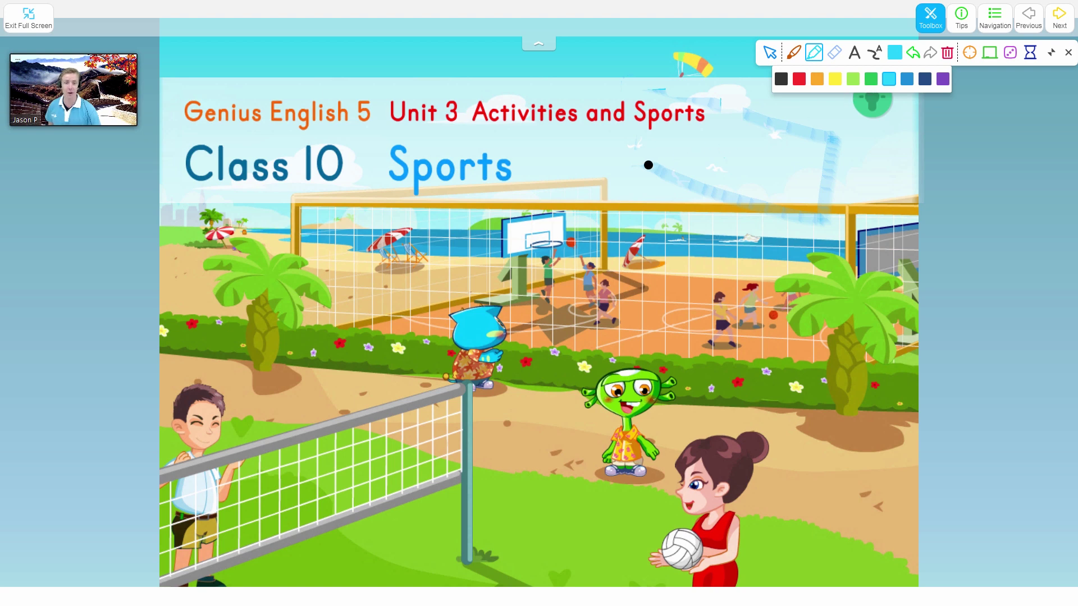
{"action": "left_click", "coordinate": [816, 80]}
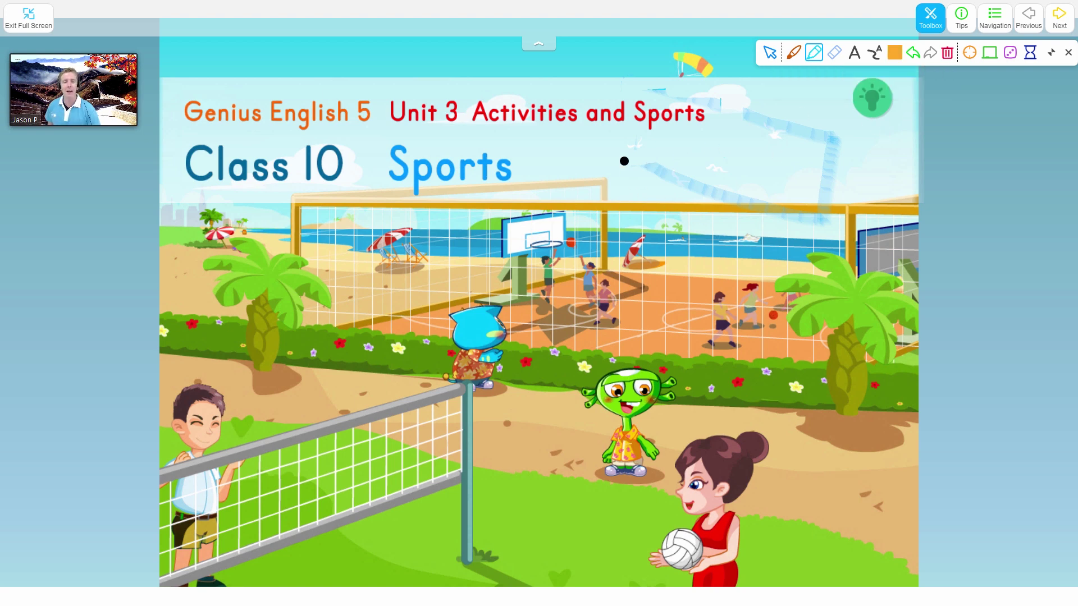
{"action": "mouse_move", "coordinate": [622, 160]}
{"action": "left_mouse_down"}
{"action": "mouse_move", "coordinate": [681, 204]}
{"action": "mouse_move", "coordinate": [835, 176]}
{"action": "mouse_move", "coordinate": [692, 219]}
{"action": "left_mouse_up"}
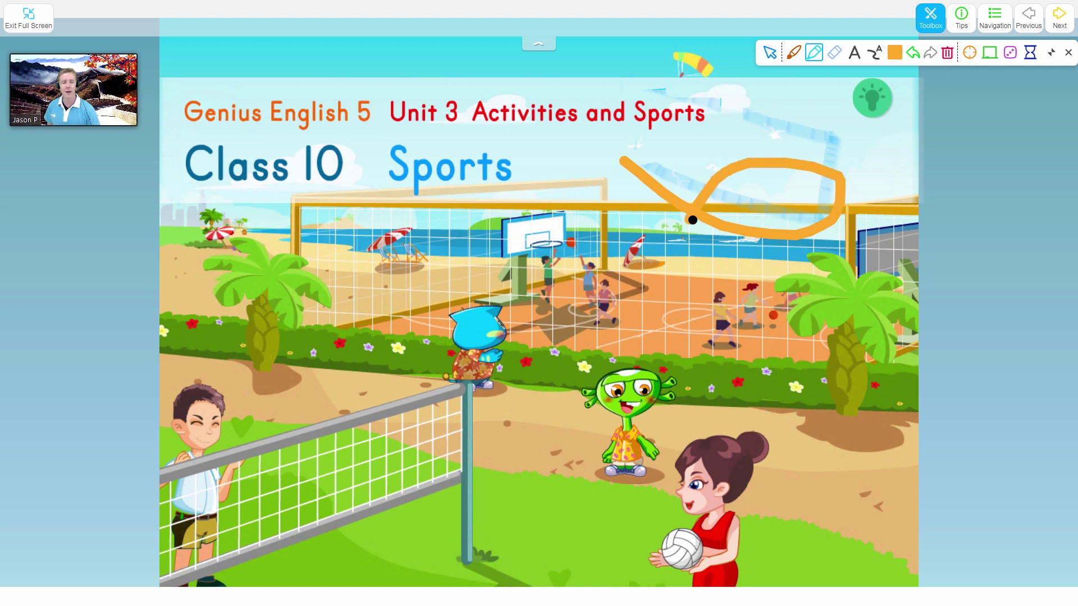
{"action": "left_click", "coordinate": [875, 54]}
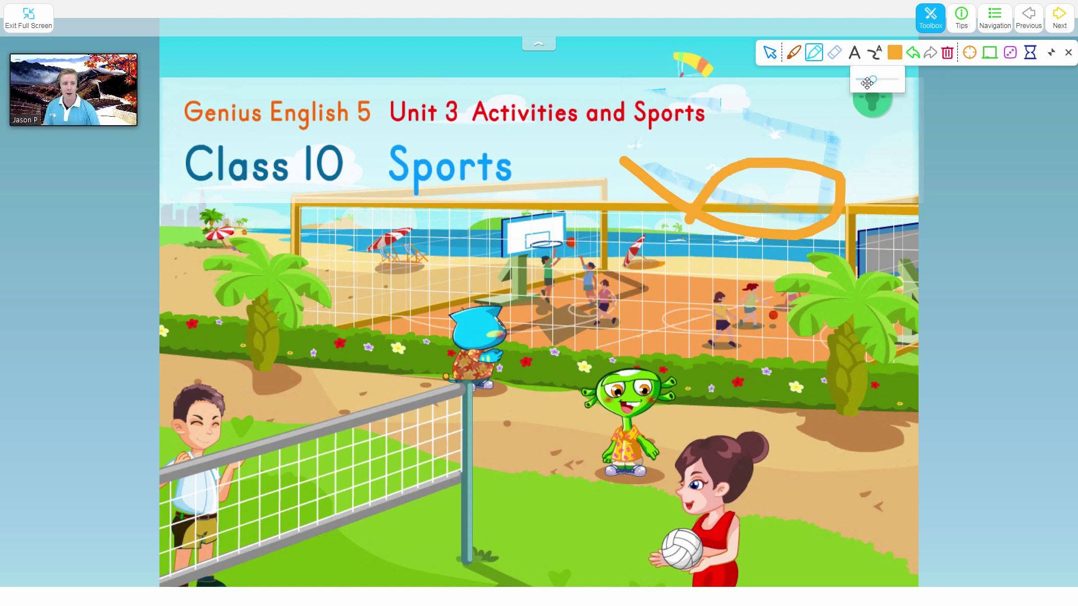
{"action": "left_click_drag", "start_coordinate": [867, 83], "coordinate": [856, 79]}
{"action": "mouse_move", "coordinate": [640, 201]}
{"action": "left_mouse_down"}
{"action": "mouse_move", "coordinate": [733, 255]}
{"action": "mouse_move", "coordinate": [870, 247]}
{"action": "left_mouse_up"}
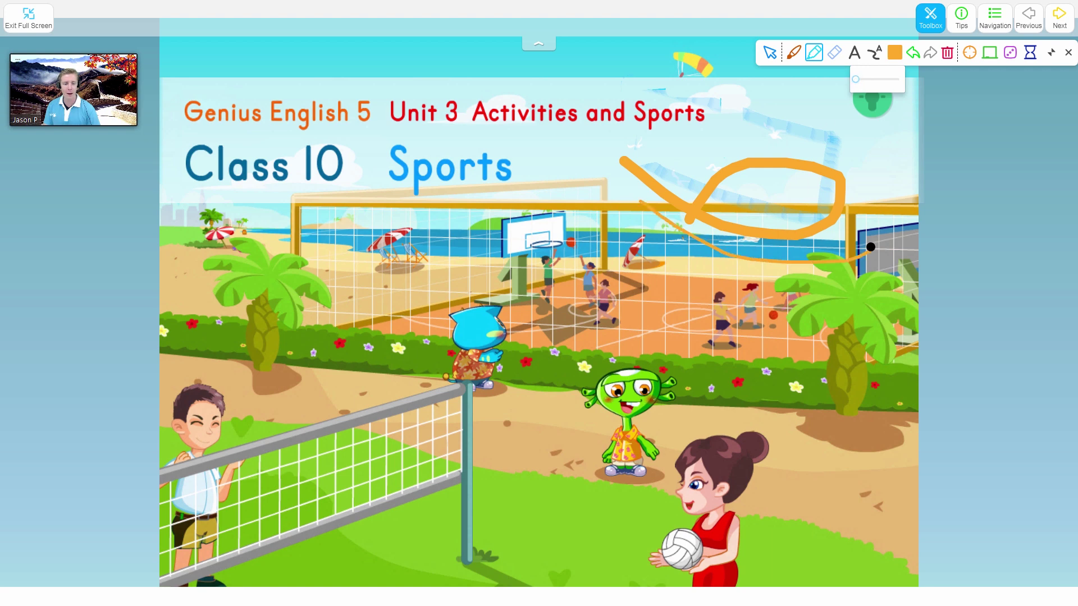
Step: Draw a thick green stroke at maximum width below the orange loop, extending it up-right
{"action": "left_click", "coordinate": [895, 52]}
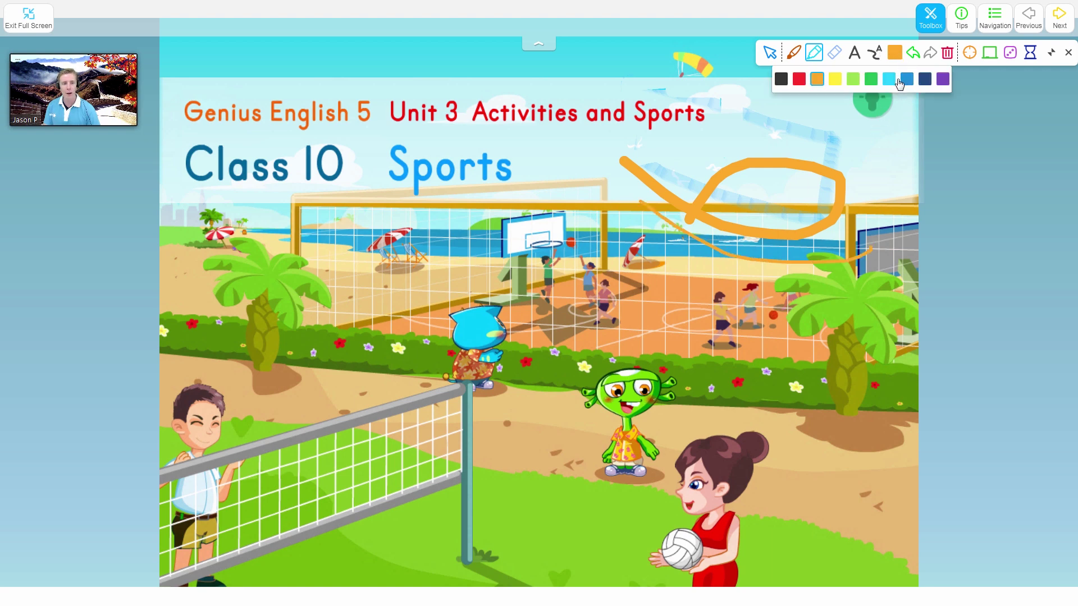
{"action": "left_click", "coordinate": [871, 79]}
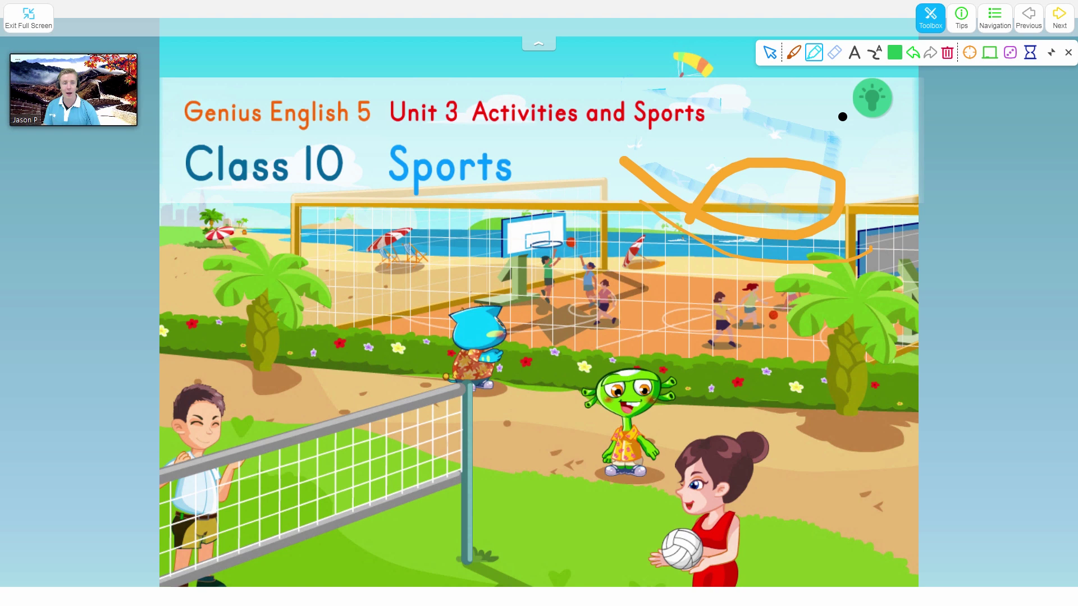
{"action": "left_click", "coordinate": [874, 55]}
{"action": "left_click_drag", "start_coordinate": [861, 85], "coordinate": [904, 79]}
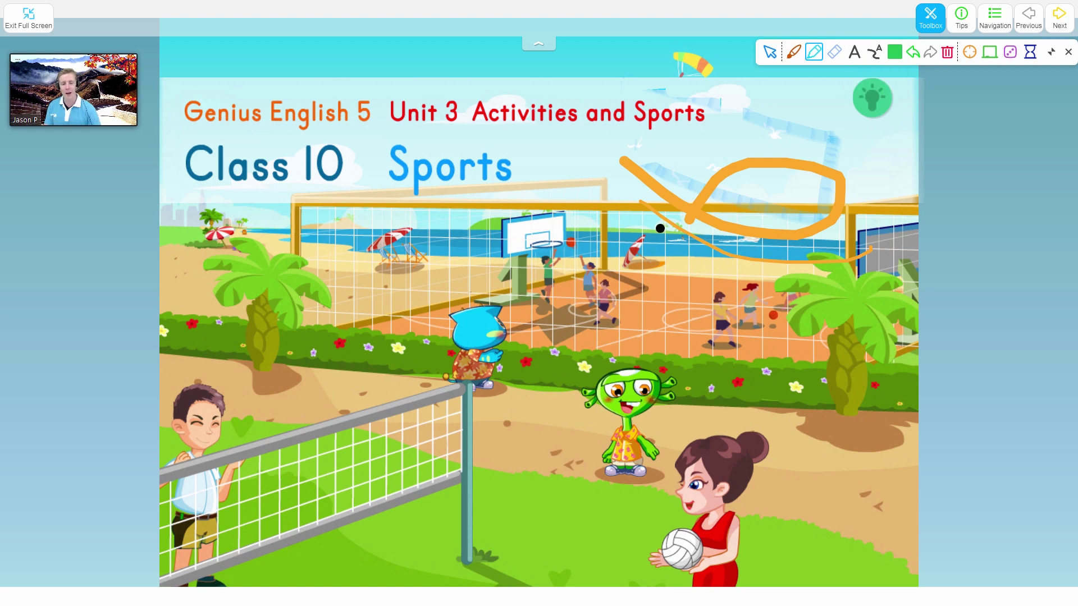
{"action": "left_click_drag", "start_coordinate": [646, 239], "coordinate": [727, 275]}
{"action": "left_click_drag", "start_coordinate": [792, 288], "coordinate": [897, 243]}
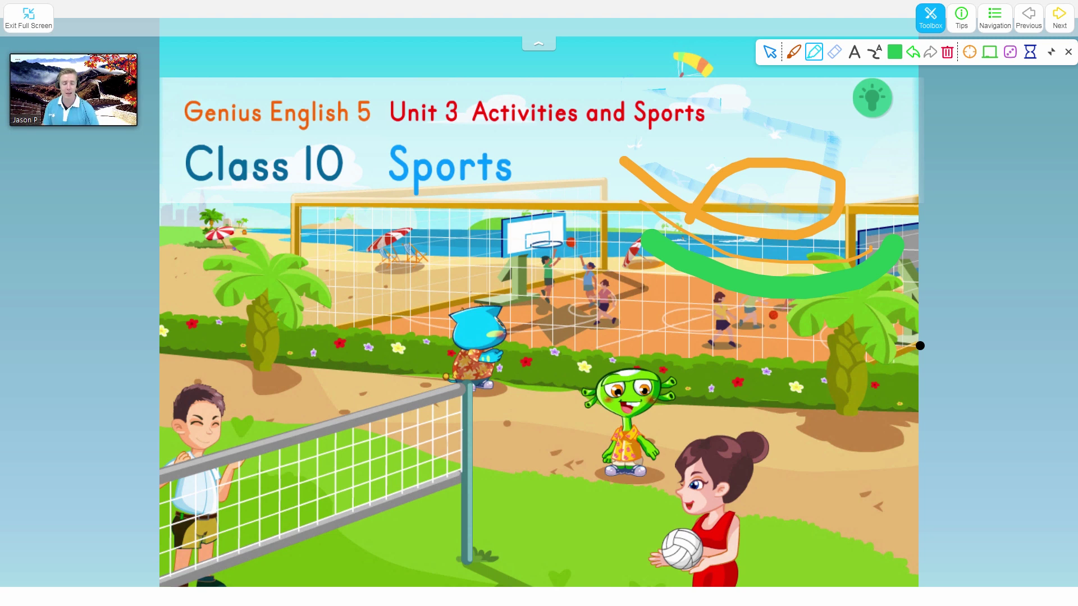
Step: Undo and redo the green stroke, then clear all pen strokes from the slide
{"action": "left_click", "coordinate": [913, 53]}
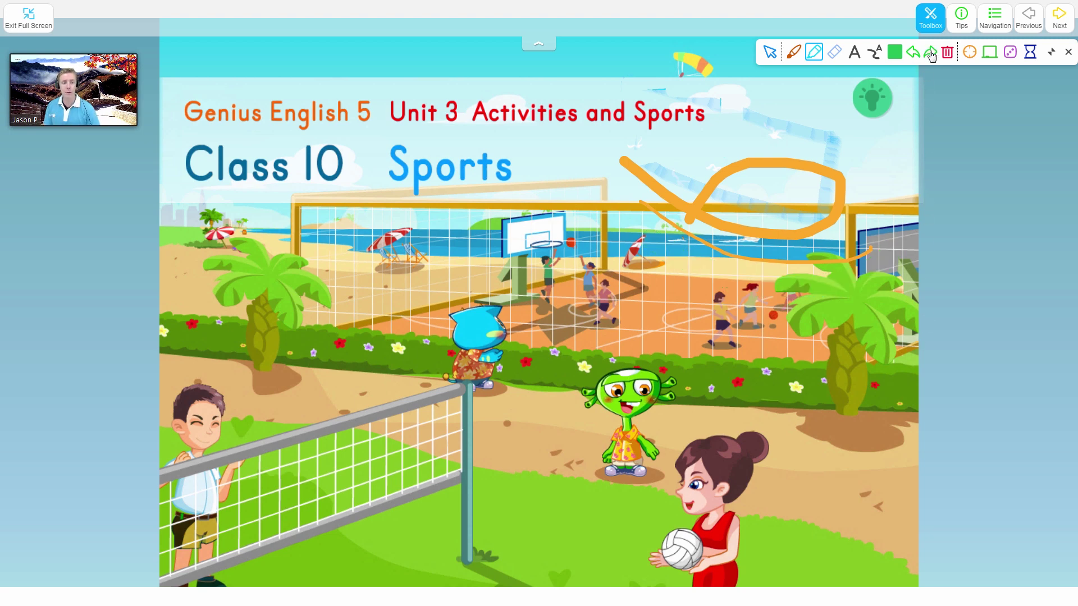
{"action": "left_click", "coordinate": [931, 53]}
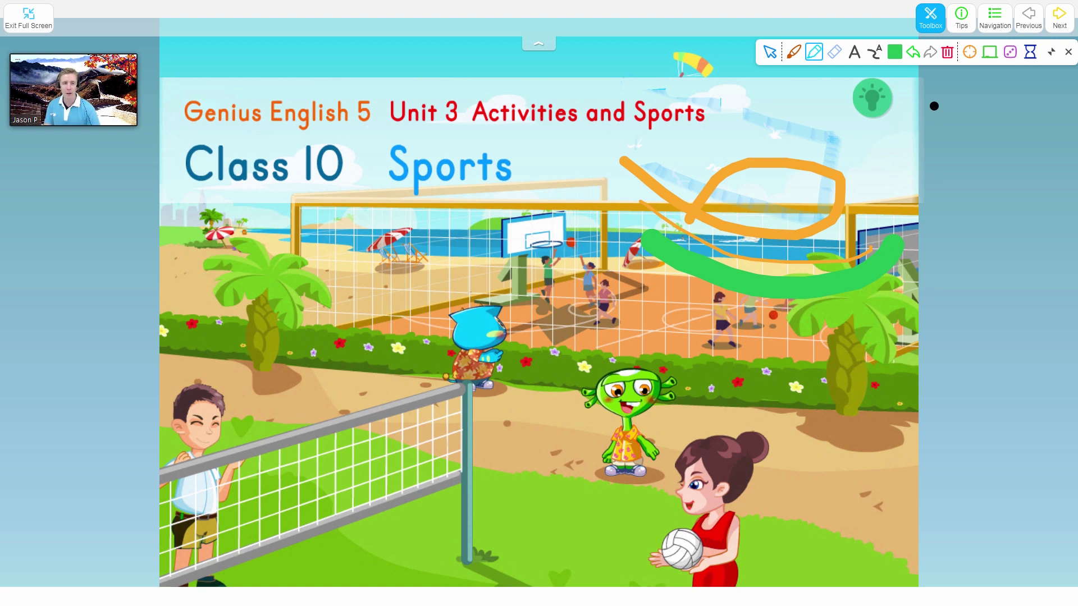
{"action": "left_click", "coordinate": [948, 53]}
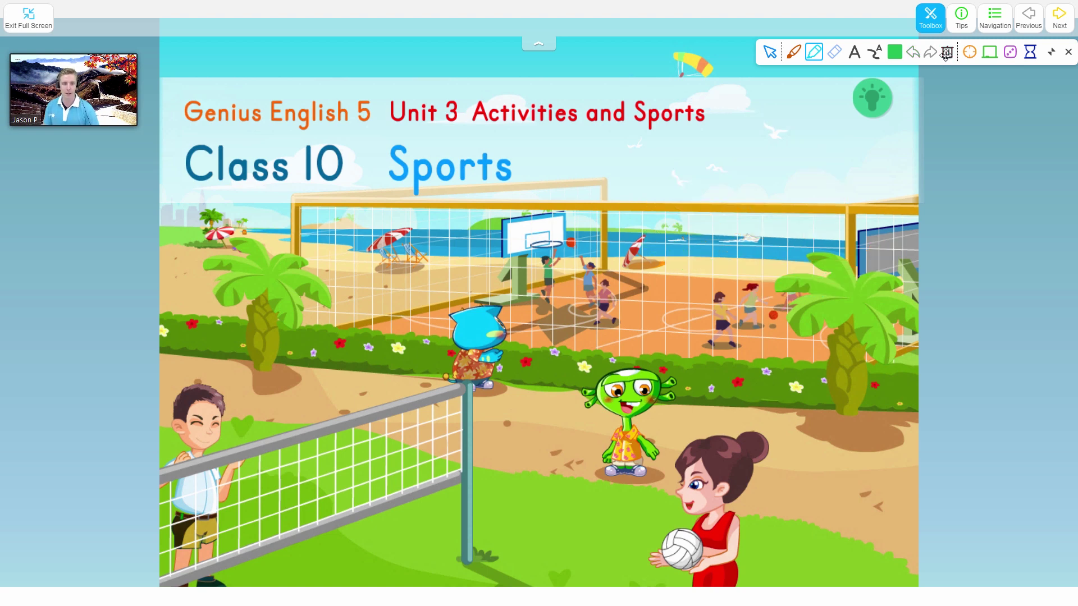
Step: Type a 'Great Job' text label on the slide and drag it to the bottom-right corner
{"action": "left_click", "coordinate": [855, 55]}
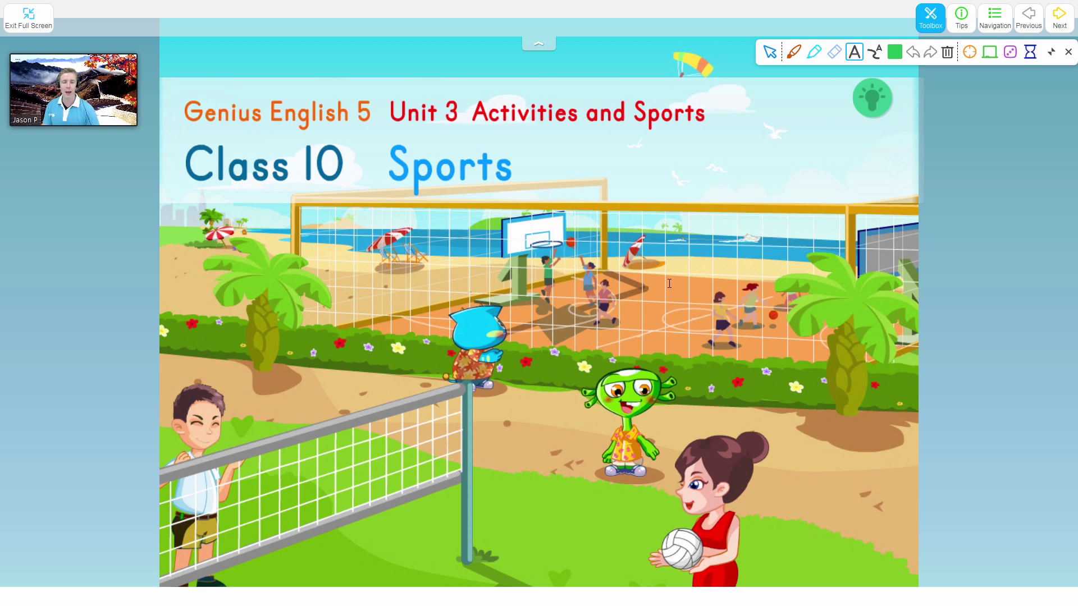
{"action": "left_click", "coordinate": [667, 181]}
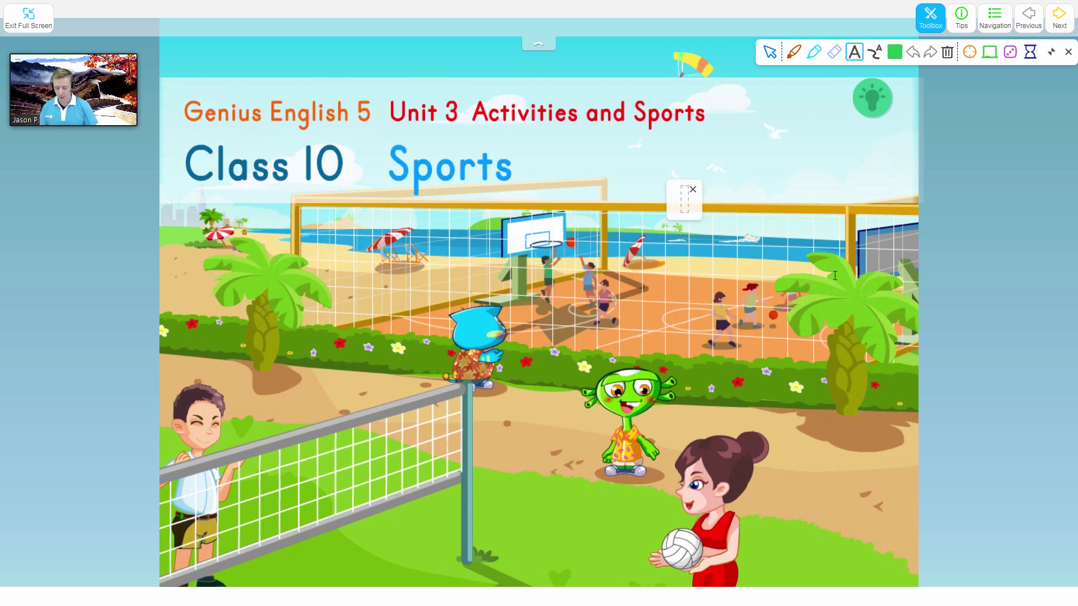
{"action": "type", "text": "Great"}
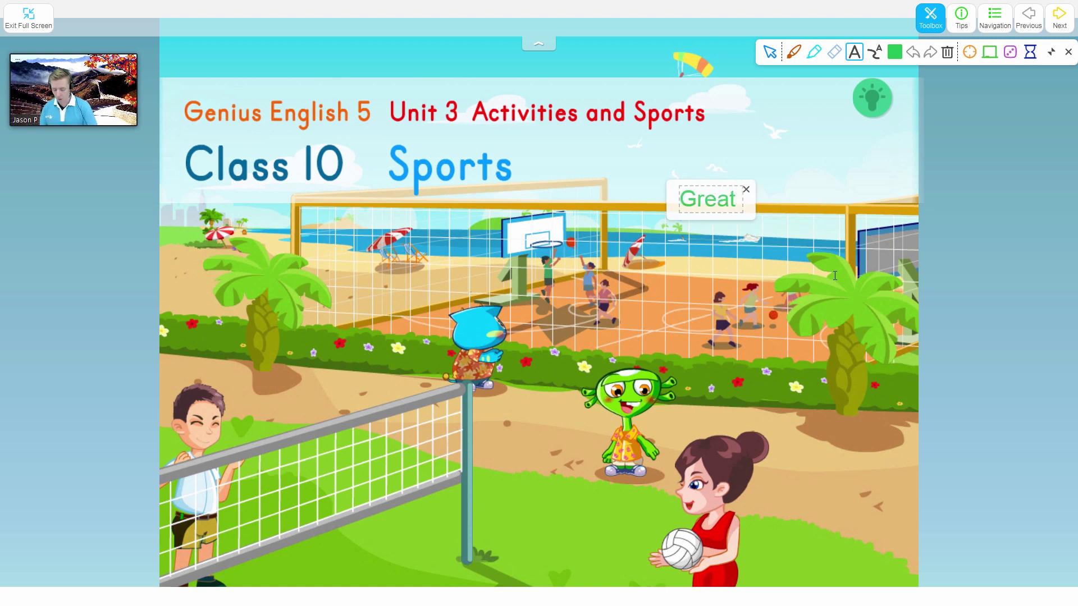
{"action": "type", "text": " Job"}
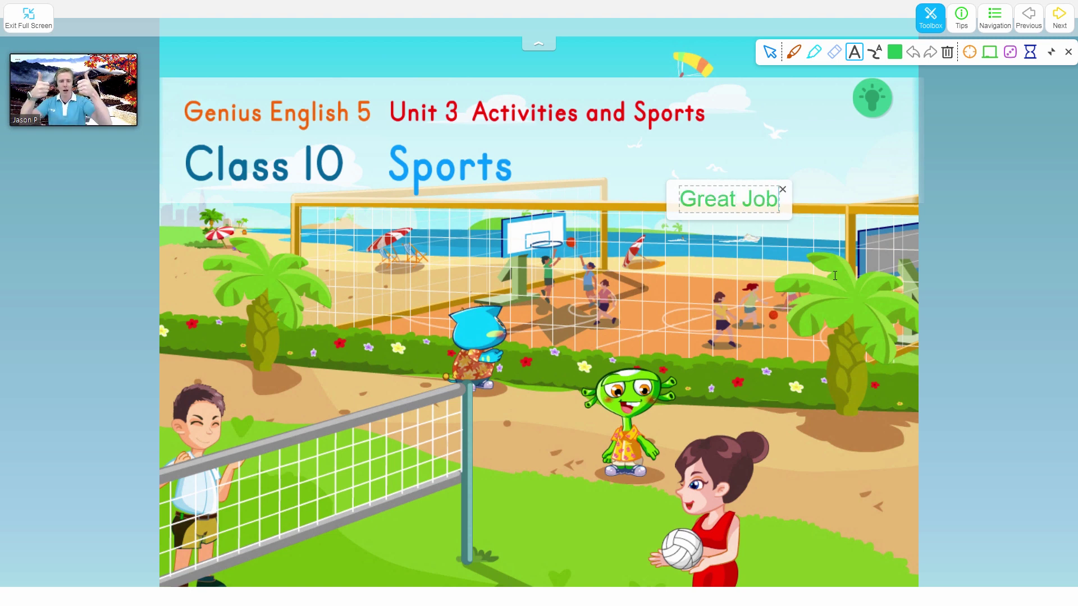
{"action": "left_click", "coordinate": [808, 143]}
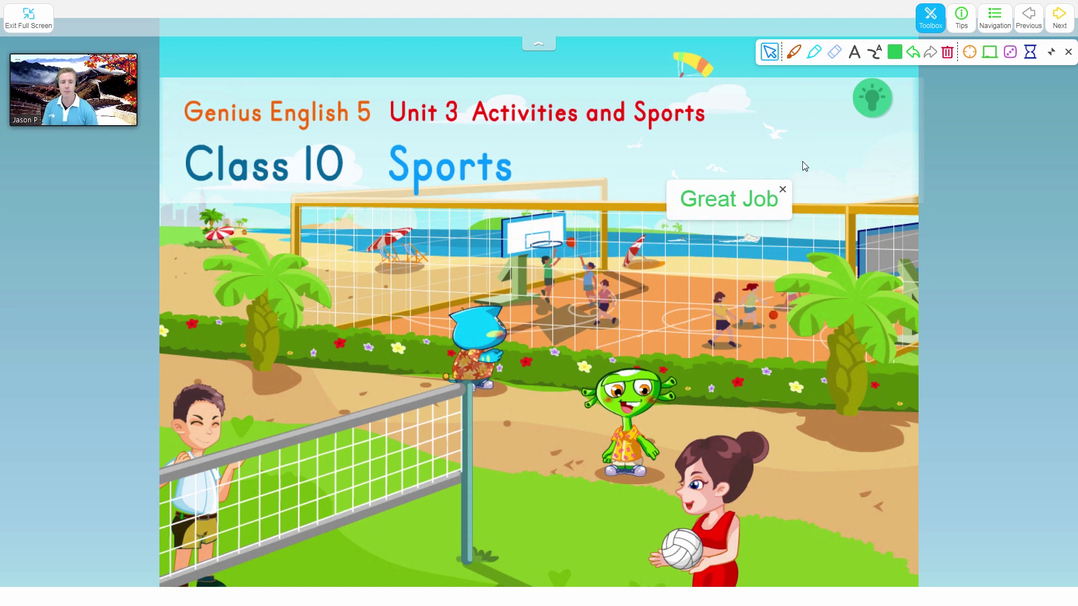
{"action": "left_click_drag", "start_coordinate": [749, 184], "coordinate": [1002, 540]}
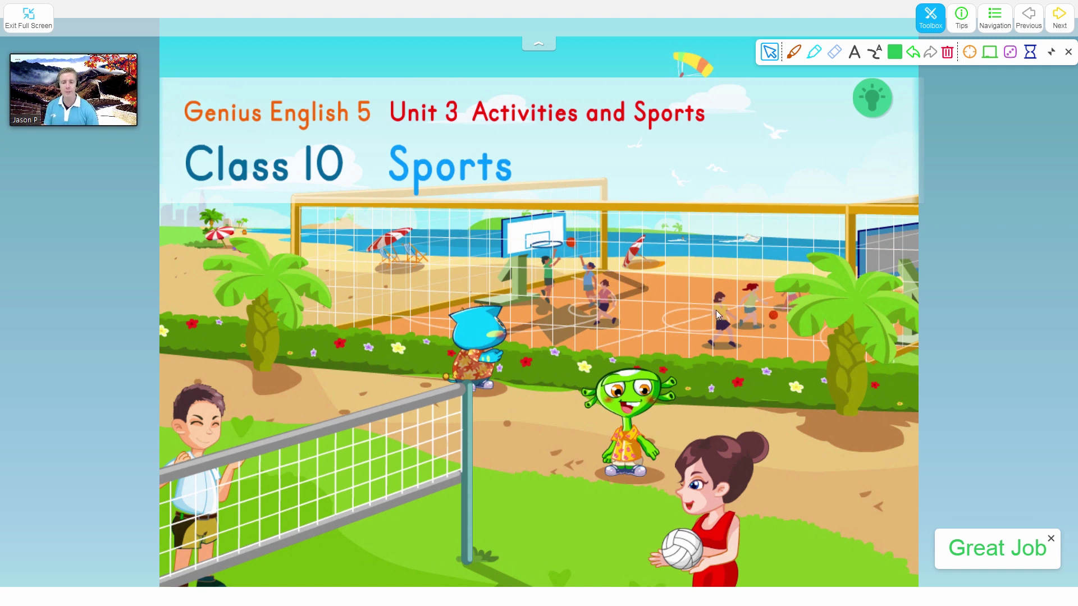
{"action": "left_click", "coordinate": [969, 53]}
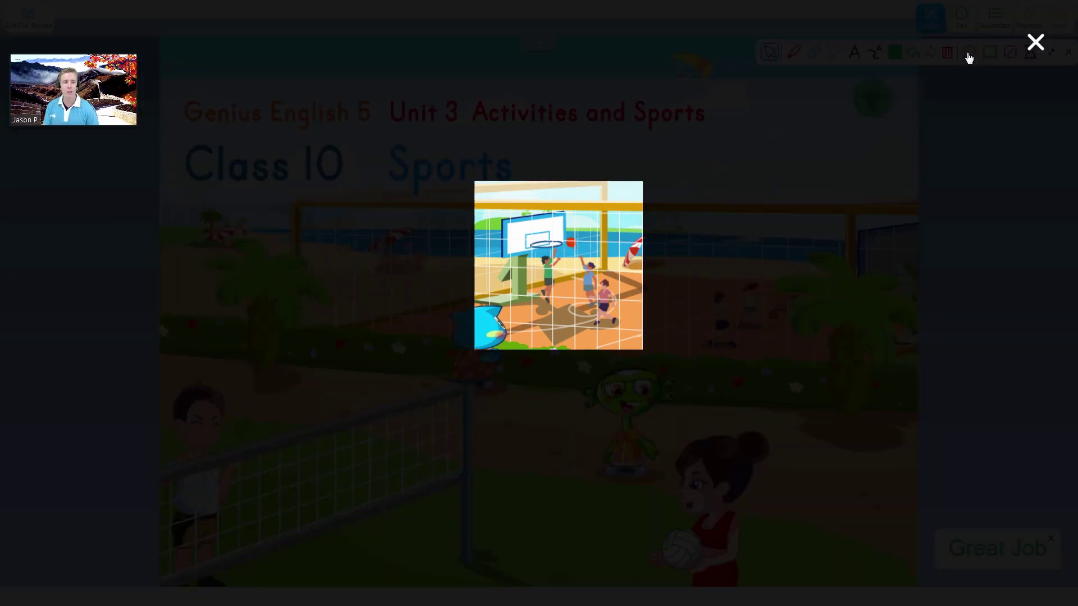
{"action": "left_click_drag", "start_coordinate": [549, 258], "coordinate": [685, 503]}
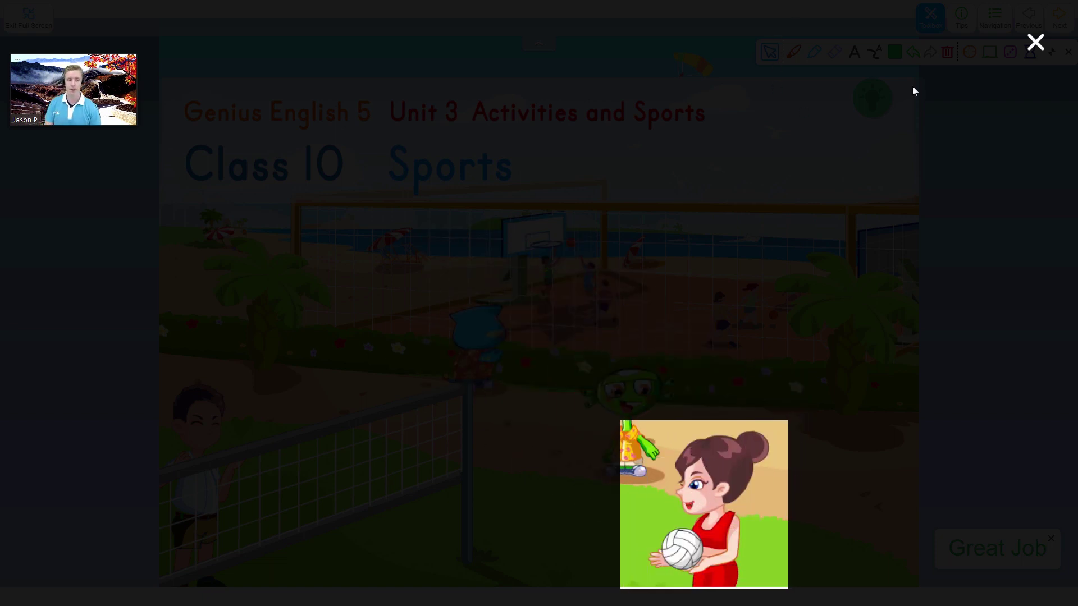
{"action": "left_click", "coordinate": [1034, 44]}
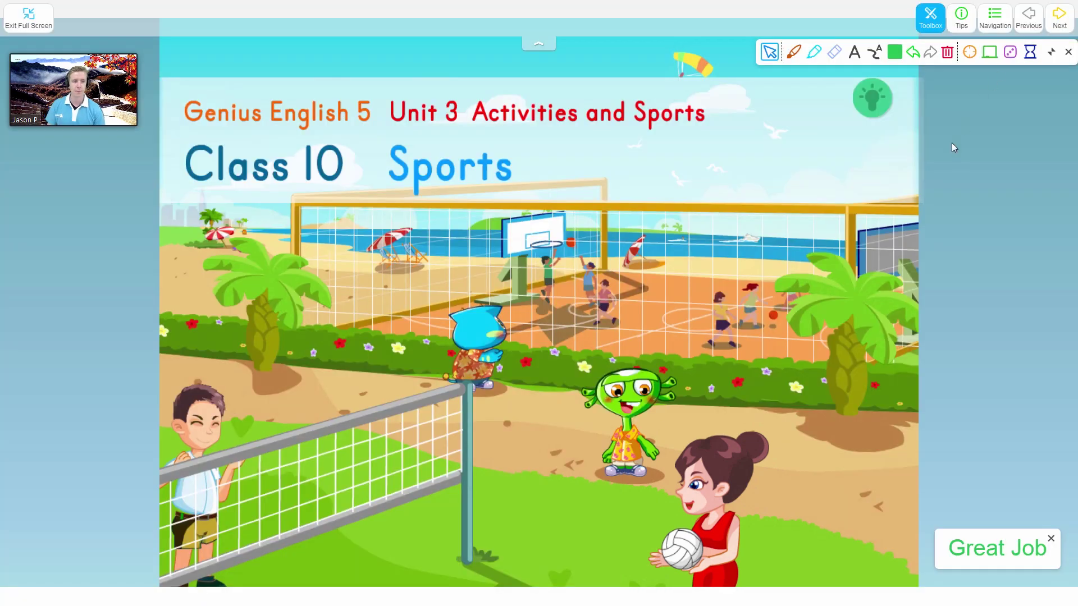
Step: Open the whiteboard, shift it right, and add three blank pages
{"action": "left_click", "coordinate": [989, 53]}
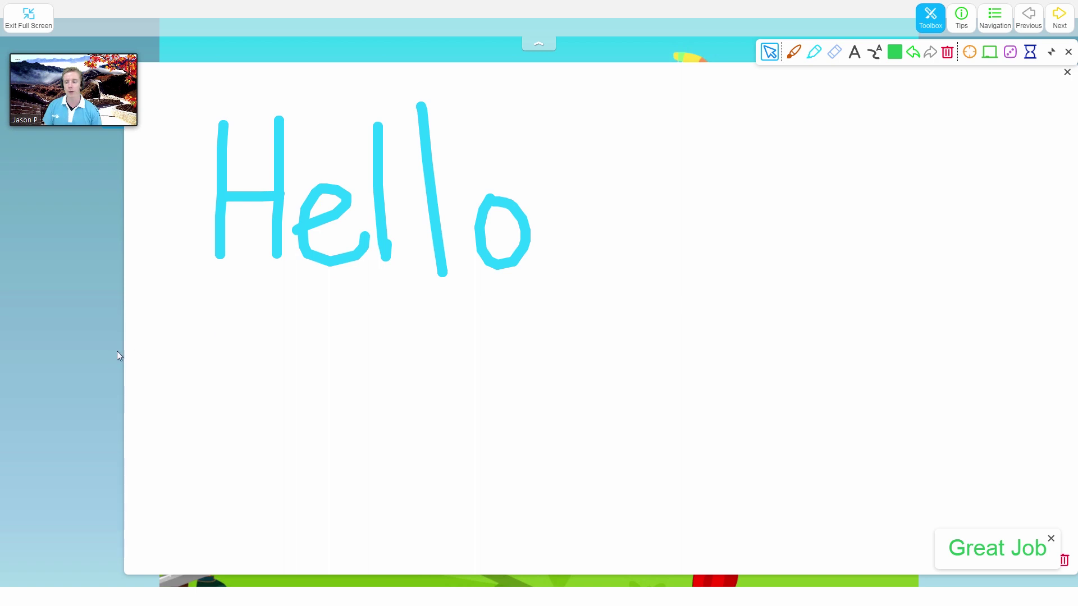
{"action": "left_click_drag", "start_coordinate": [124, 352], "coordinate": [628, 351]}
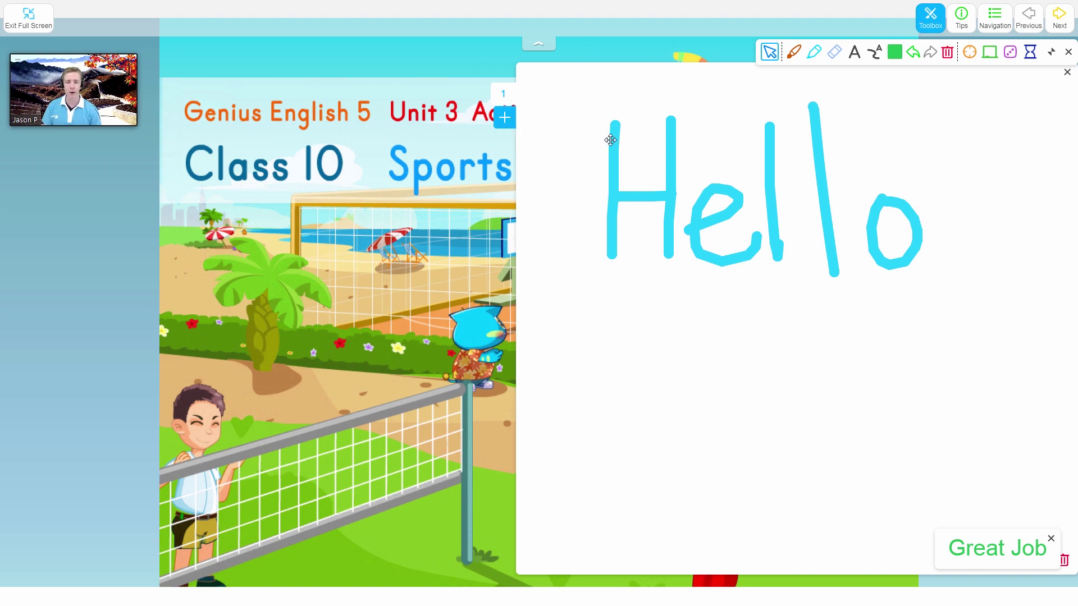
{"action": "left_click", "coordinate": [503, 118]}
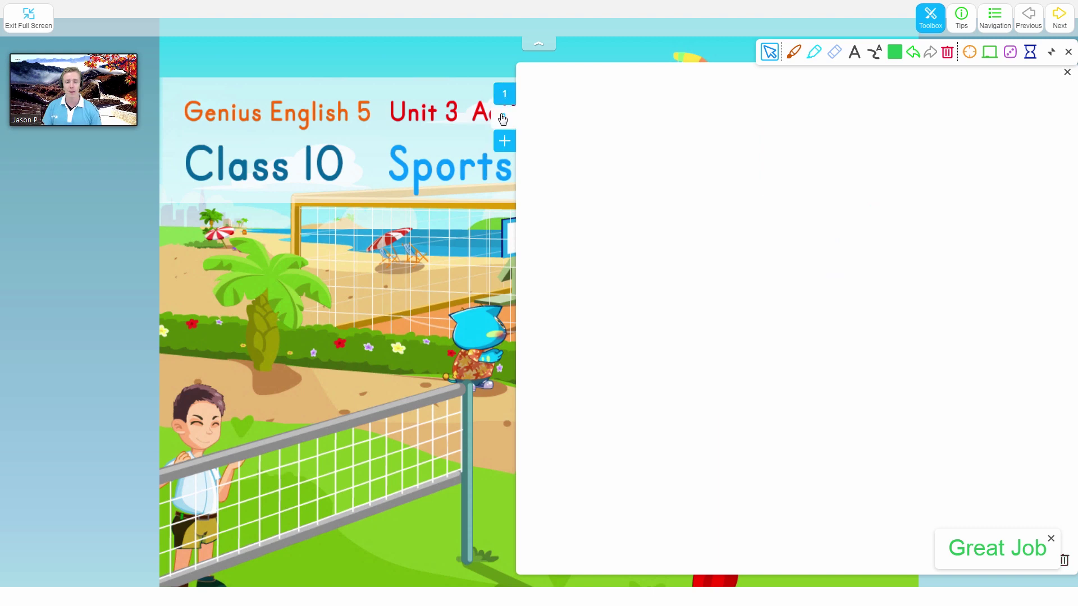
{"action": "left_click", "coordinate": [503, 148]}
{"action": "left_click", "coordinate": [504, 165]}
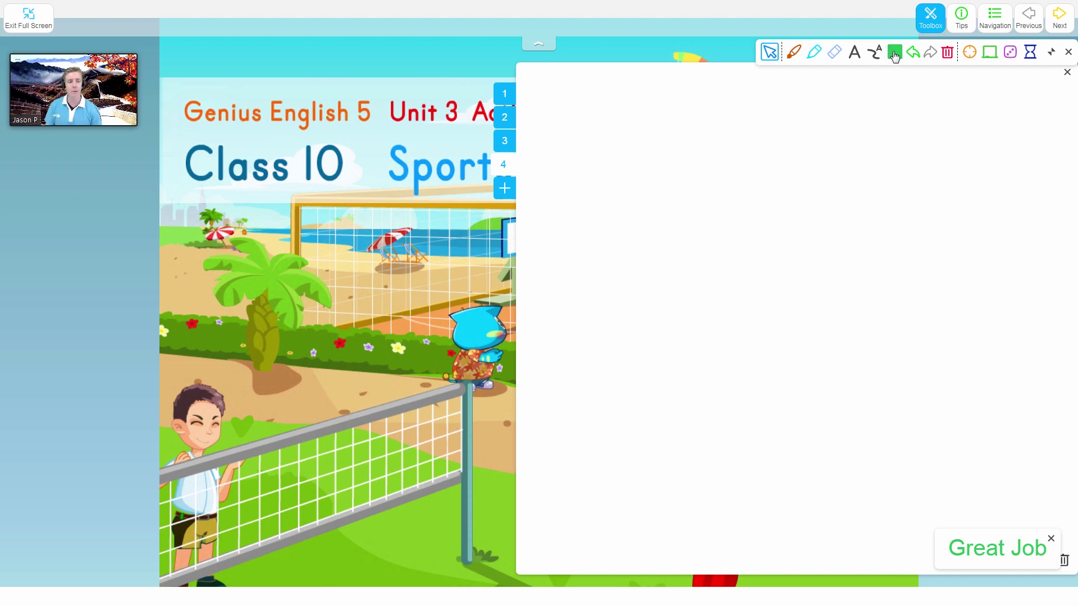
Step: Switch between whiteboard pages 1 and 4, then close the whiteboard
{"action": "left_click", "coordinate": [504, 94]}
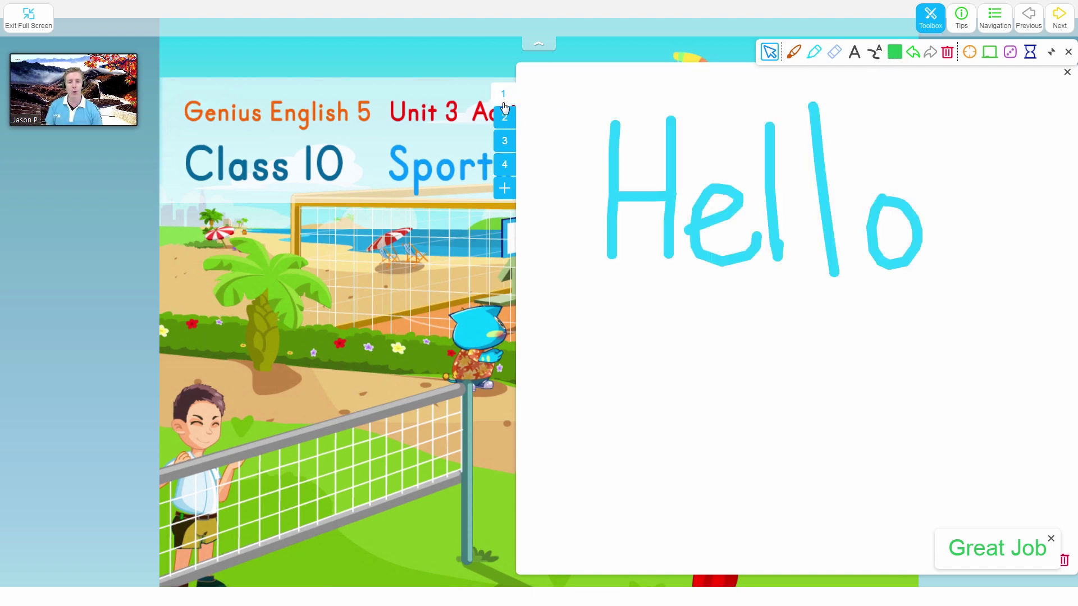
{"action": "left_click", "coordinate": [504, 166]}
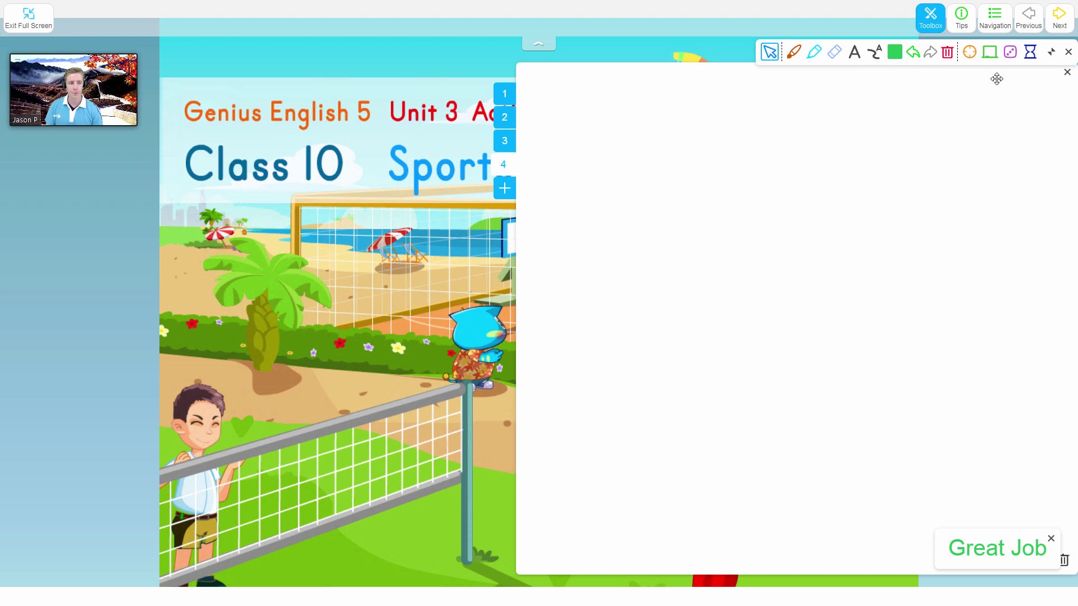
{"action": "left_click", "coordinate": [1067, 74]}
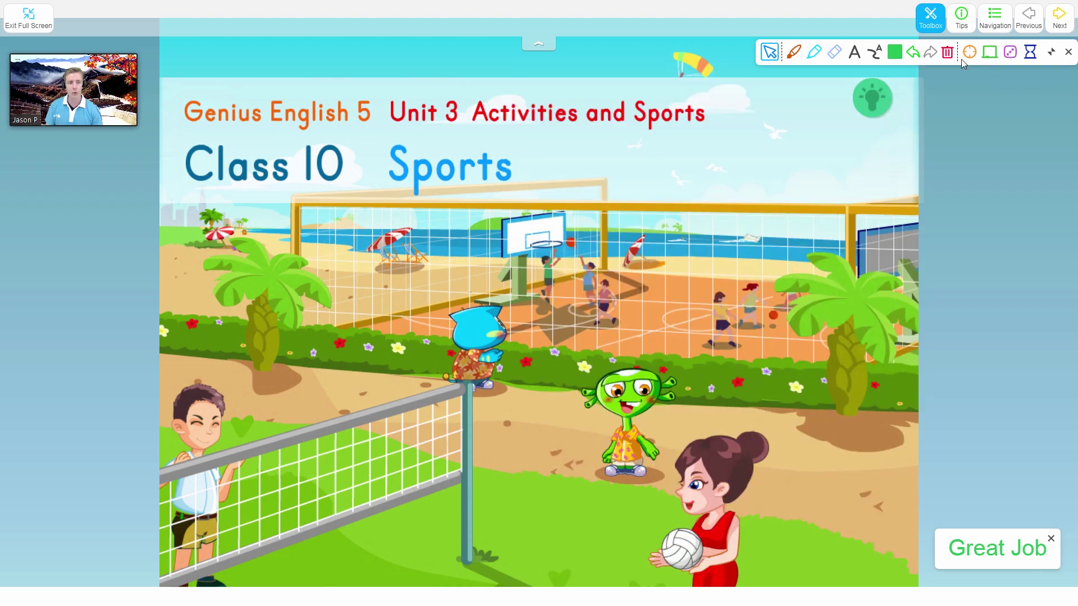
{"action": "left_click", "coordinate": [1008, 55]}
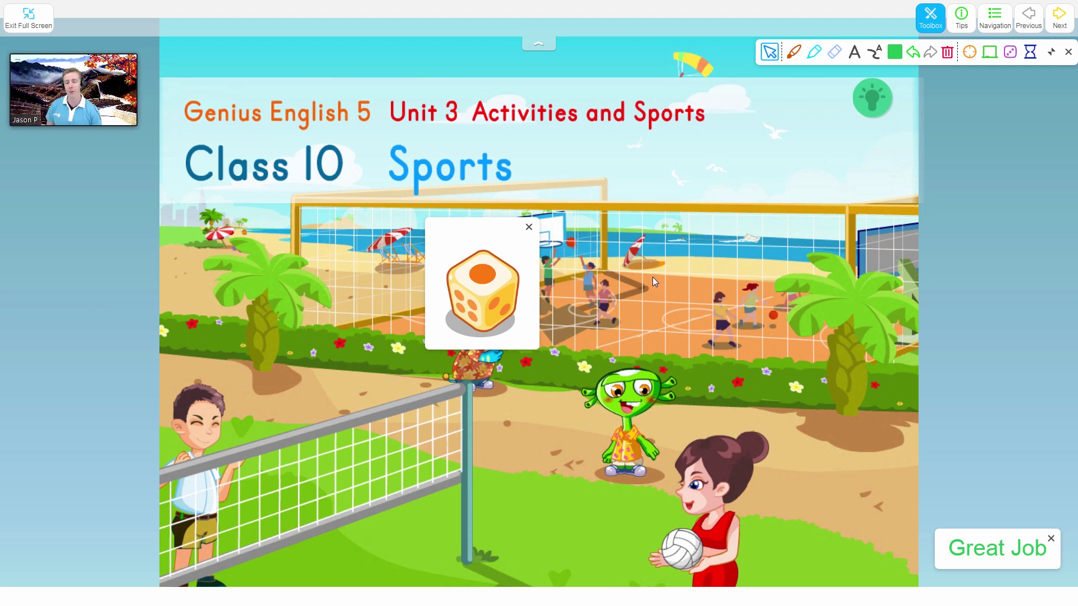
{"action": "left_click", "coordinate": [482, 304]}
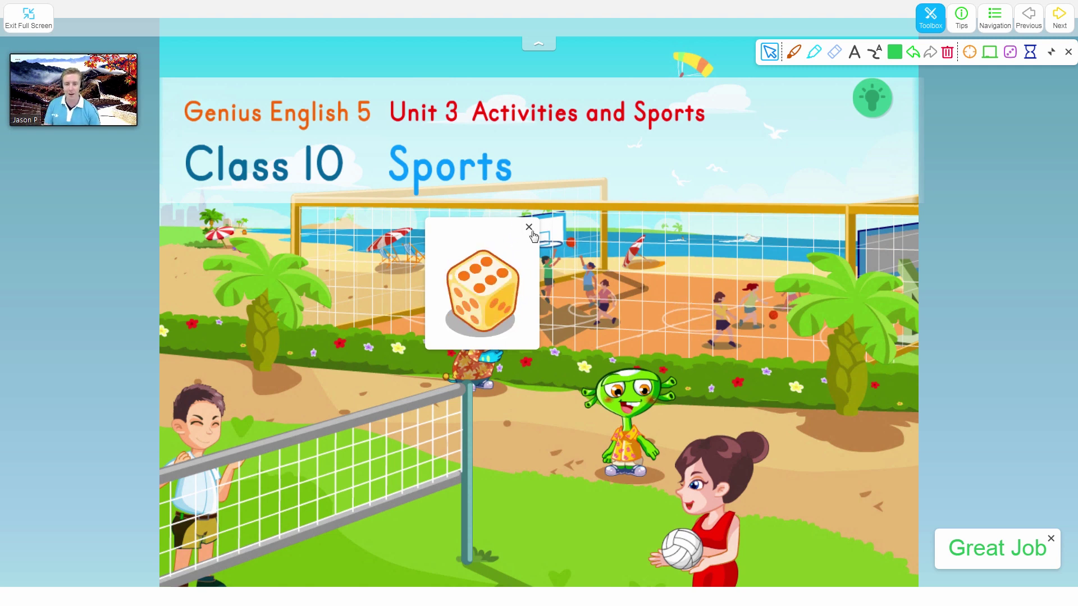
{"action": "left_click_drag", "start_coordinate": [528, 231], "coordinate": [603, 162]}
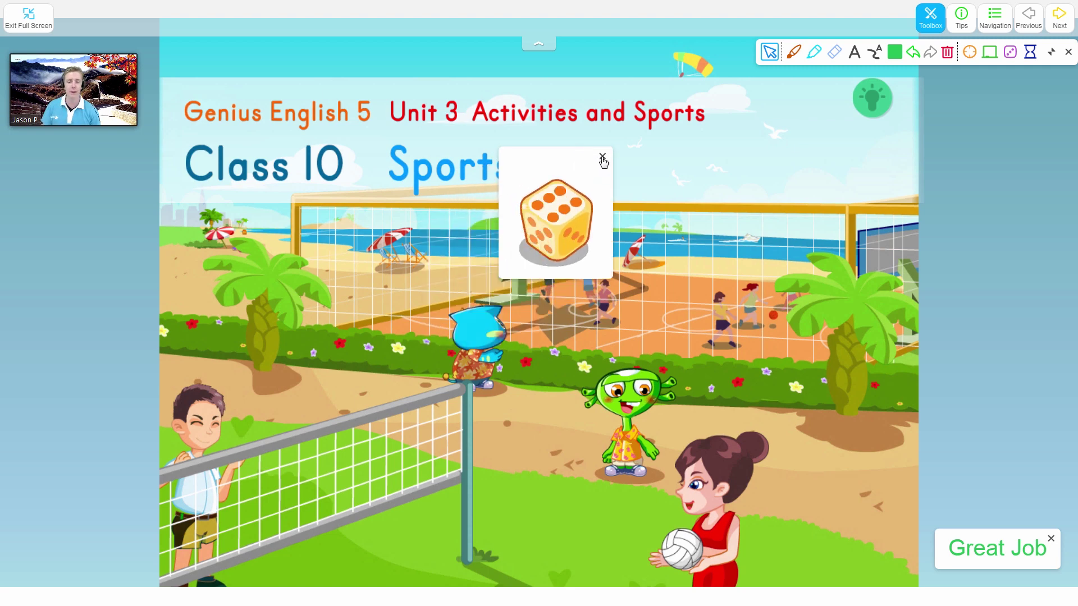
{"action": "left_click", "coordinate": [602, 157]}
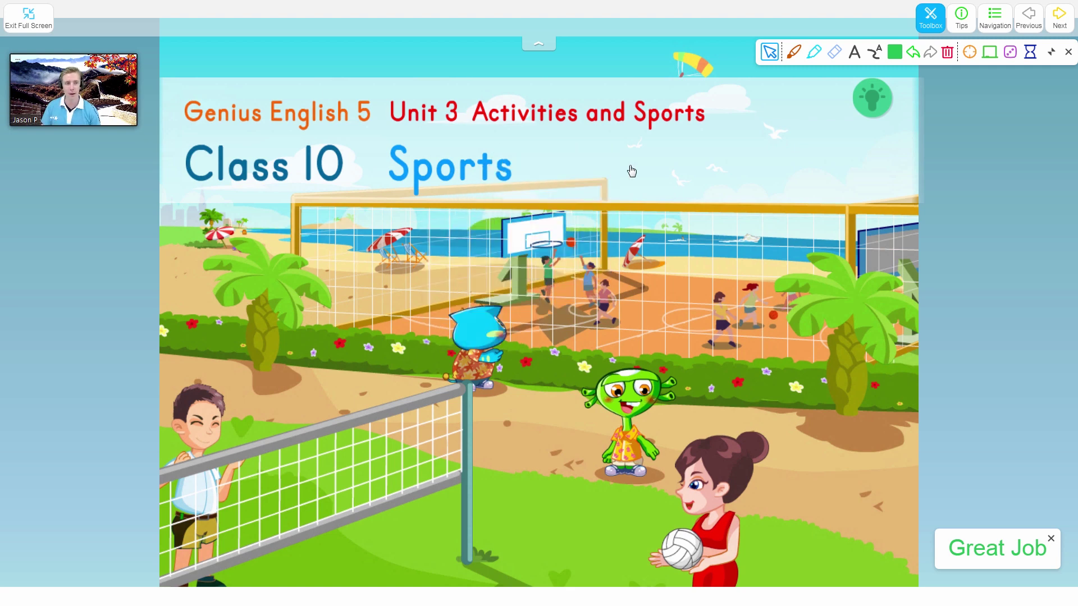
Step: Set the countdown timer to 4 min 0 sec
{"action": "left_click", "coordinate": [1031, 54]}
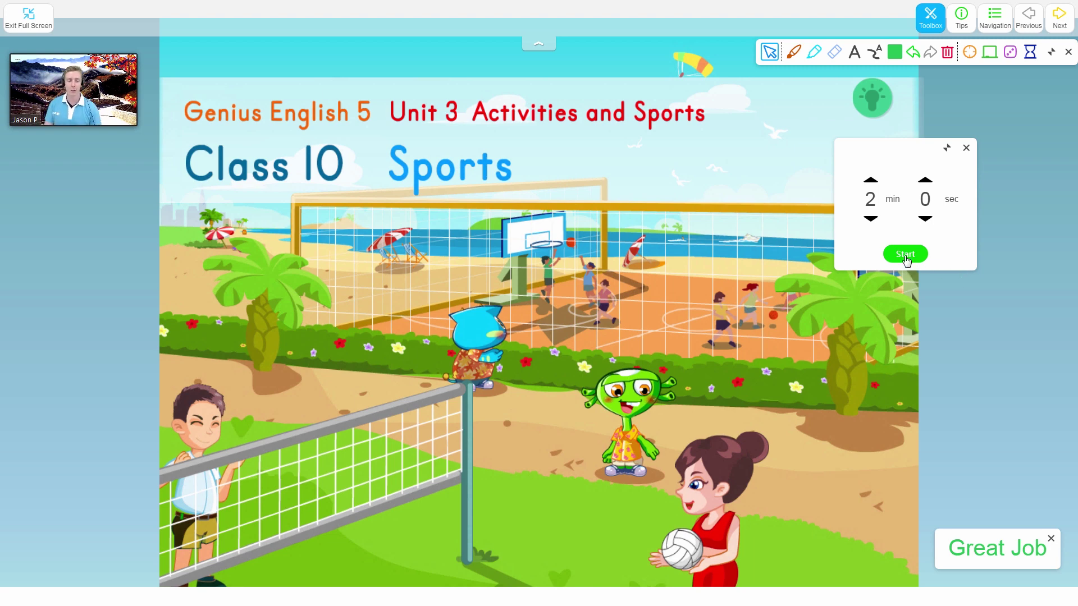
{"action": "left_click", "coordinate": [872, 184]}
{"action": "left_click", "coordinate": [924, 181]}
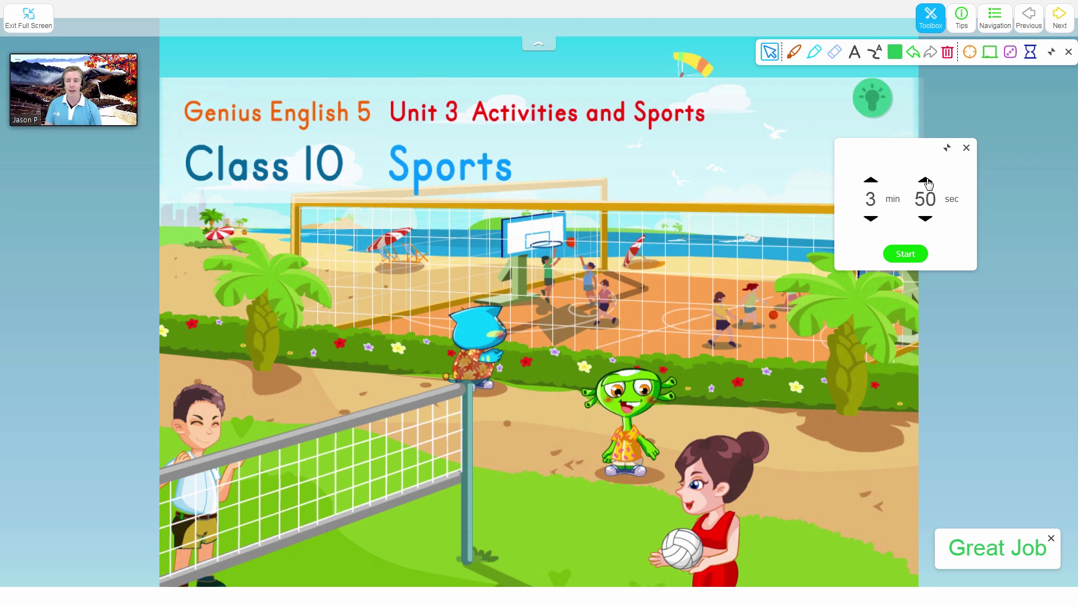
{"action": "left_click", "coordinate": [925, 181]}
Step: Start and reset the 4:00 countdown, then close the timer and the toolbox
{"action": "left_click", "coordinate": [908, 255]}
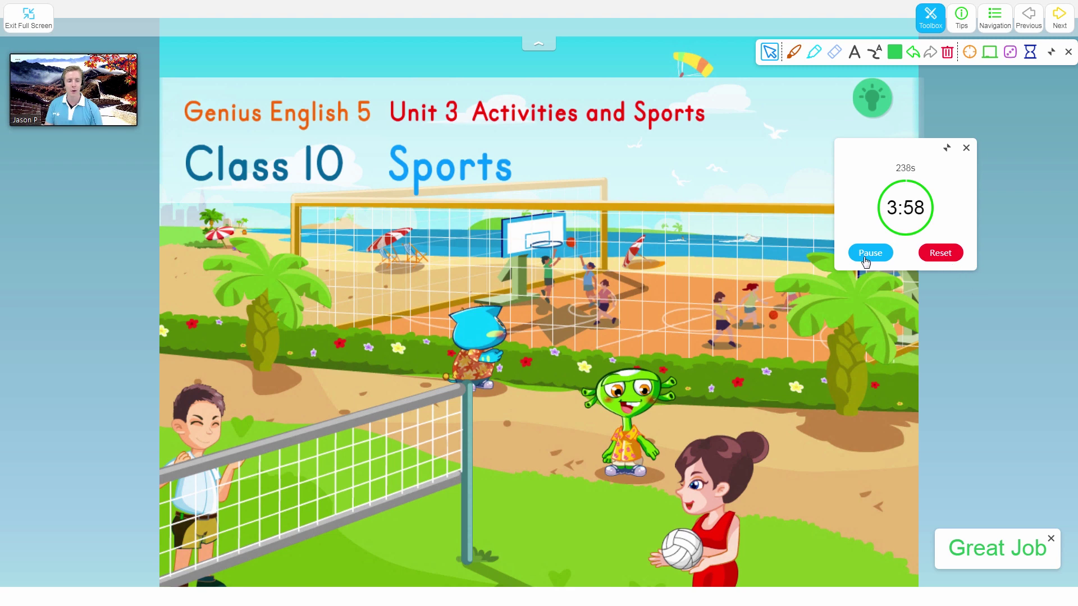
{"action": "left_click", "coordinate": [941, 258]}
{"action": "left_click", "coordinate": [967, 149]}
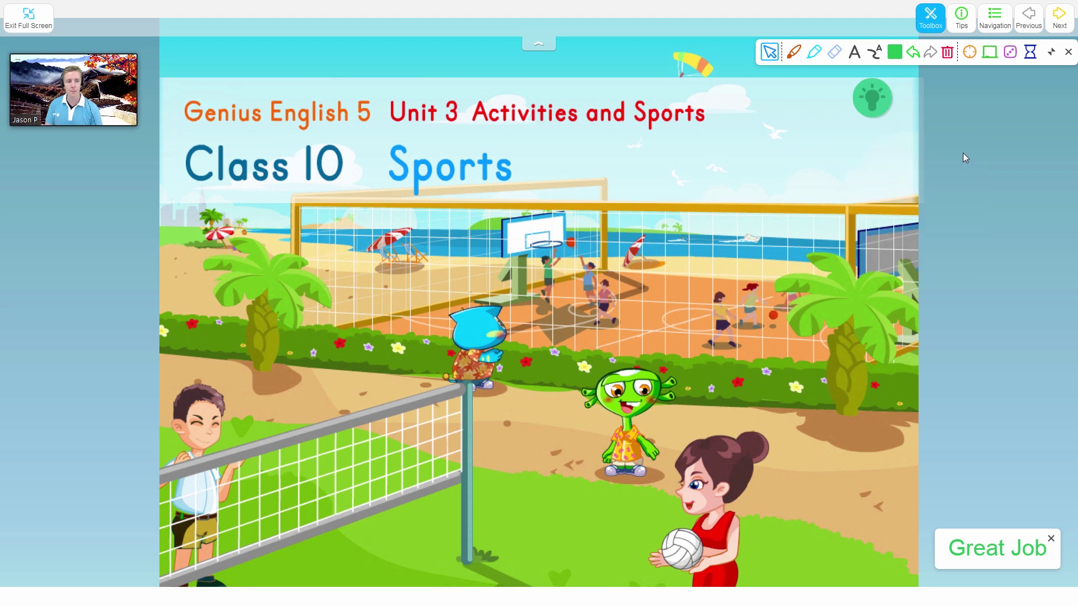
{"action": "left_click", "coordinate": [1069, 52]}
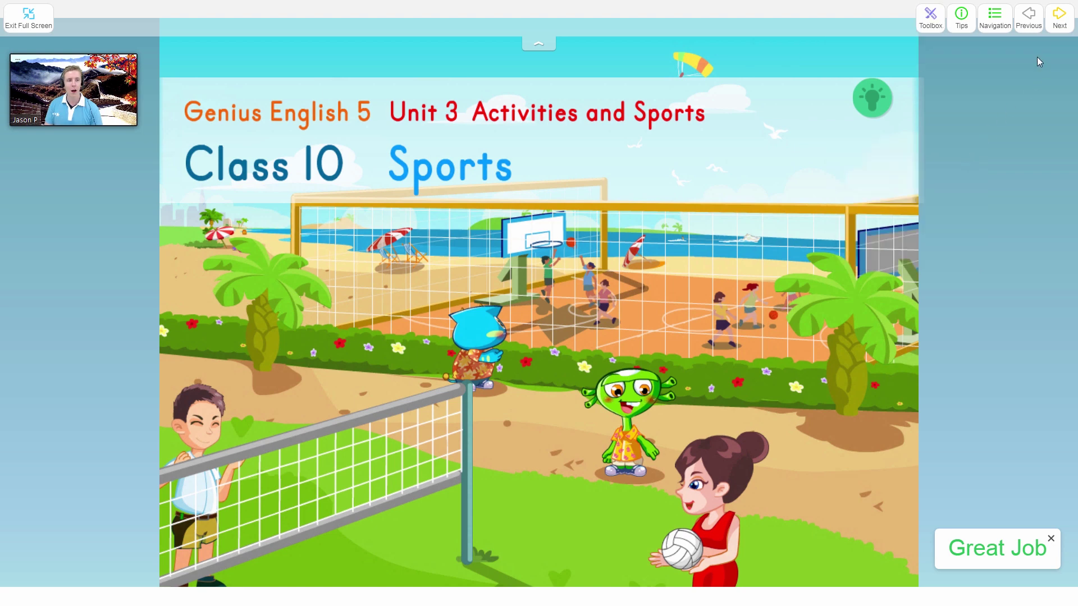
Step: Jump to All Sports page 3 (soccer) via Navigation, then go on to the badminton page
{"action": "left_click", "coordinate": [998, 27]}
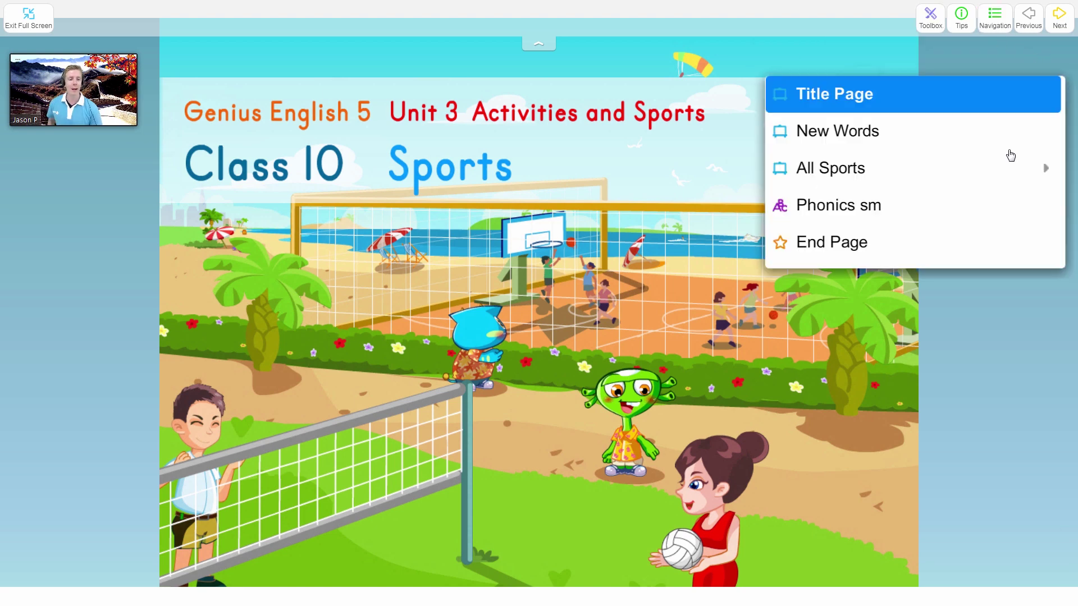
{"action": "left_click", "coordinate": [1047, 170]}
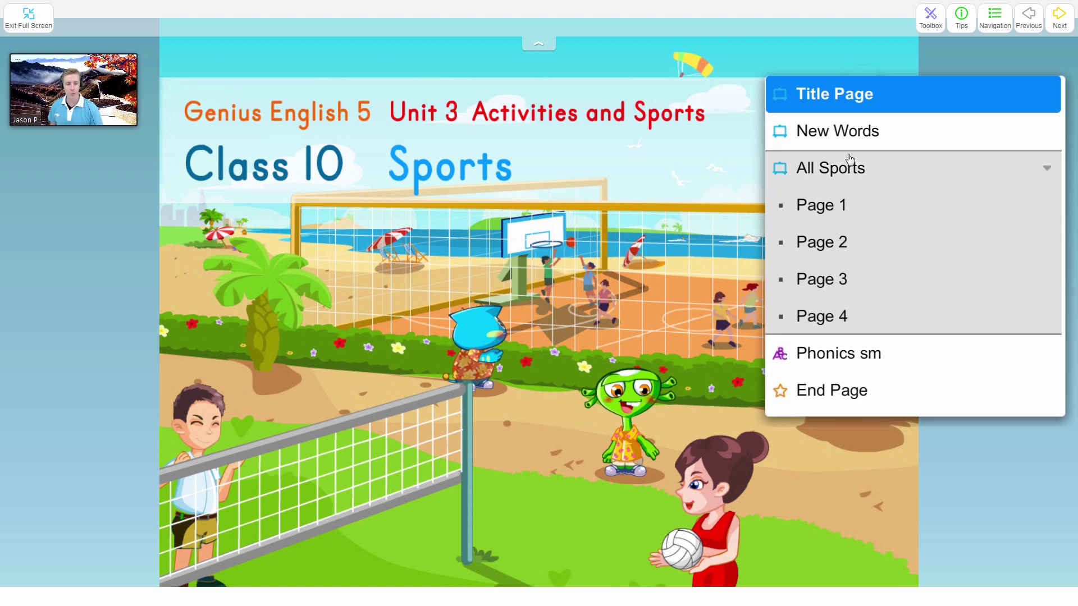
{"action": "left_click", "coordinate": [820, 284]}
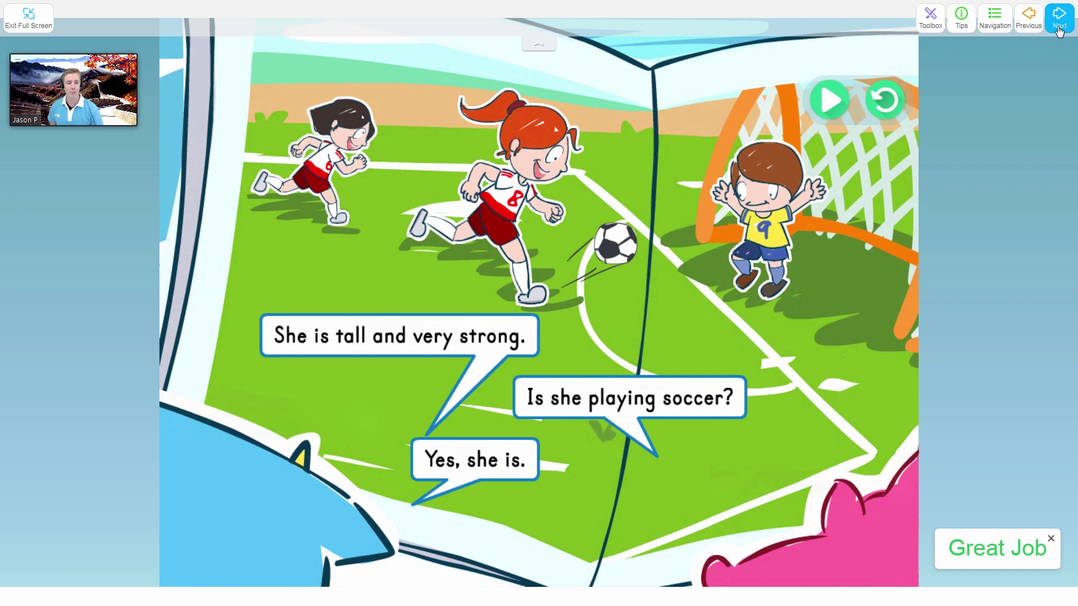
{"action": "left_click", "coordinate": [1059, 29]}
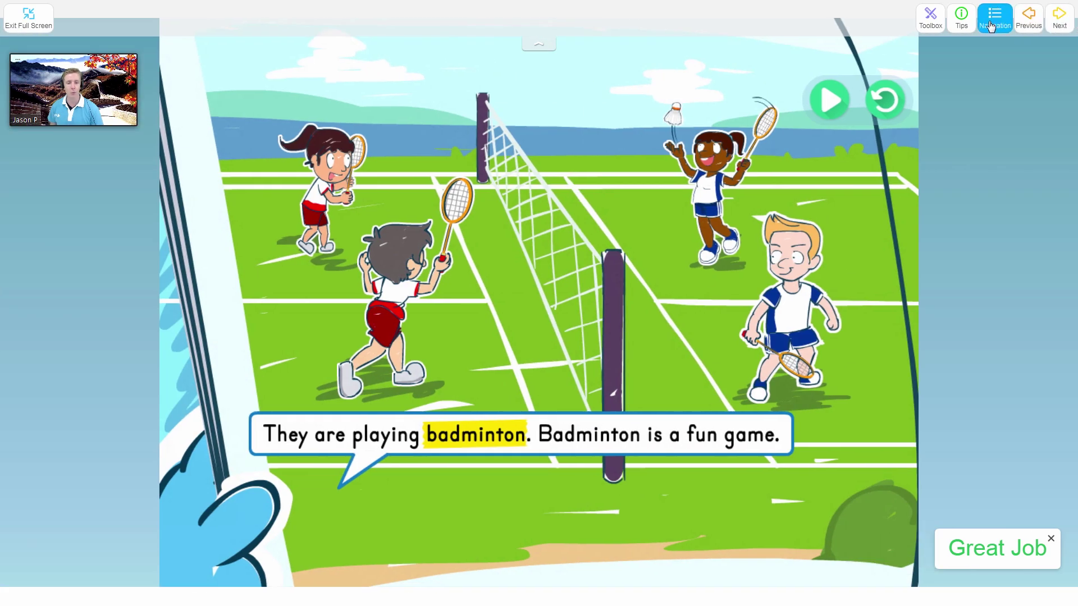
Step: Glance at this page's tips, then go to New Words and read and close its teacher tips
{"action": "left_click", "coordinate": [960, 26]}
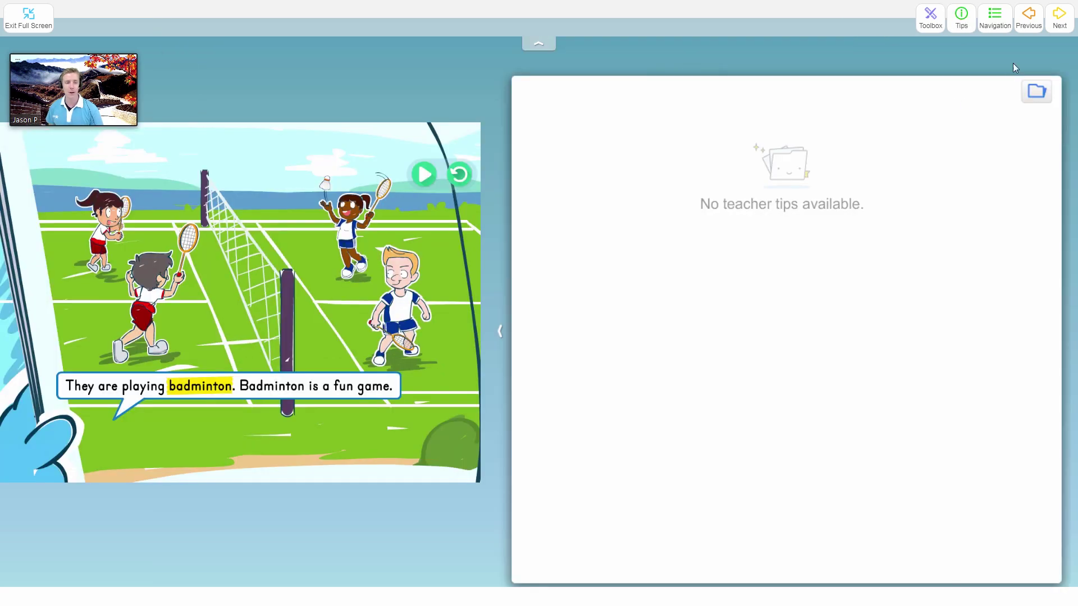
{"action": "left_click", "coordinate": [963, 22]}
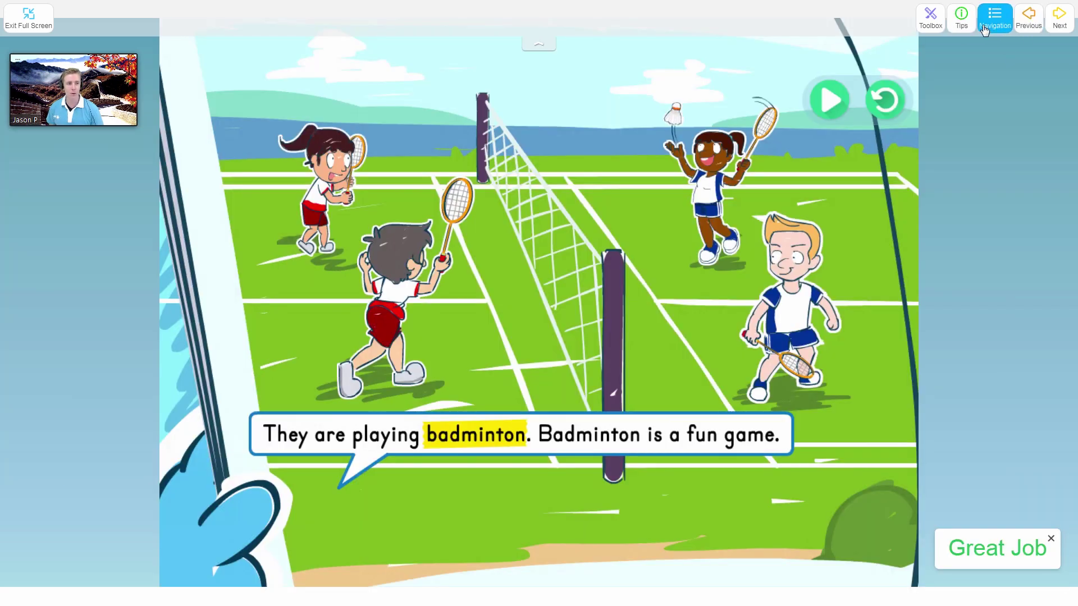
{"action": "left_click", "coordinate": [994, 20]}
{"action": "left_click", "coordinate": [926, 135]}
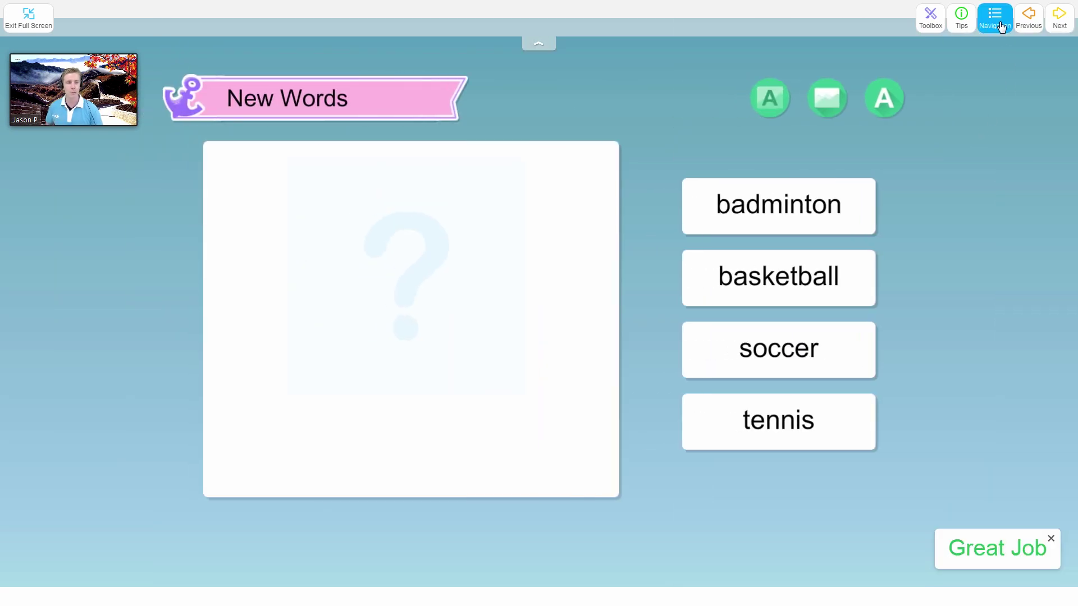
{"action": "left_click", "coordinate": [1002, 25]}
{"action": "left_click", "coordinate": [962, 19]}
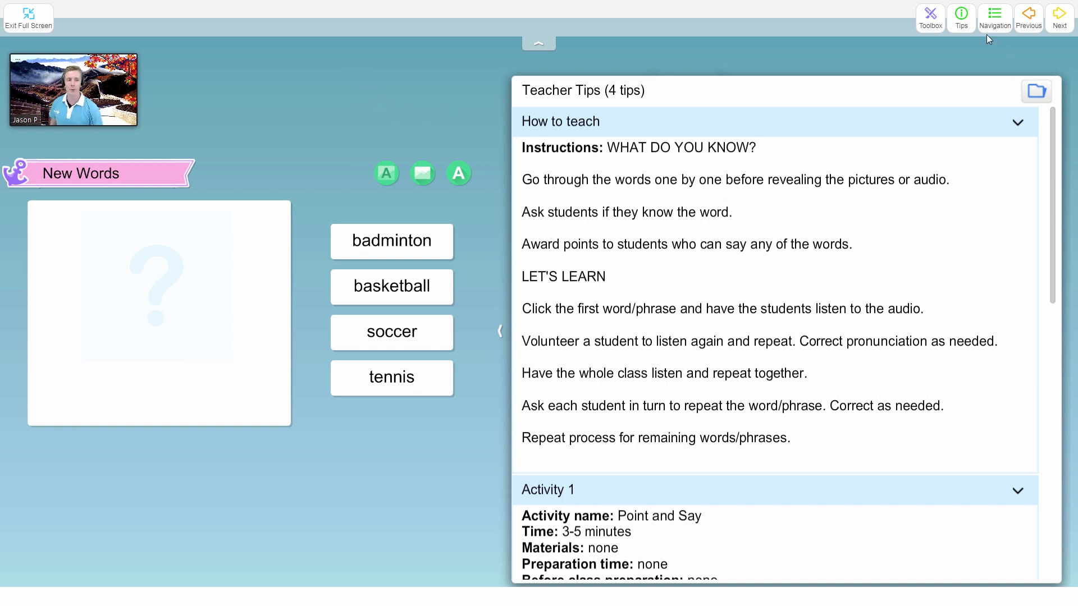
{"action": "left_click", "coordinate": [962, 17]}
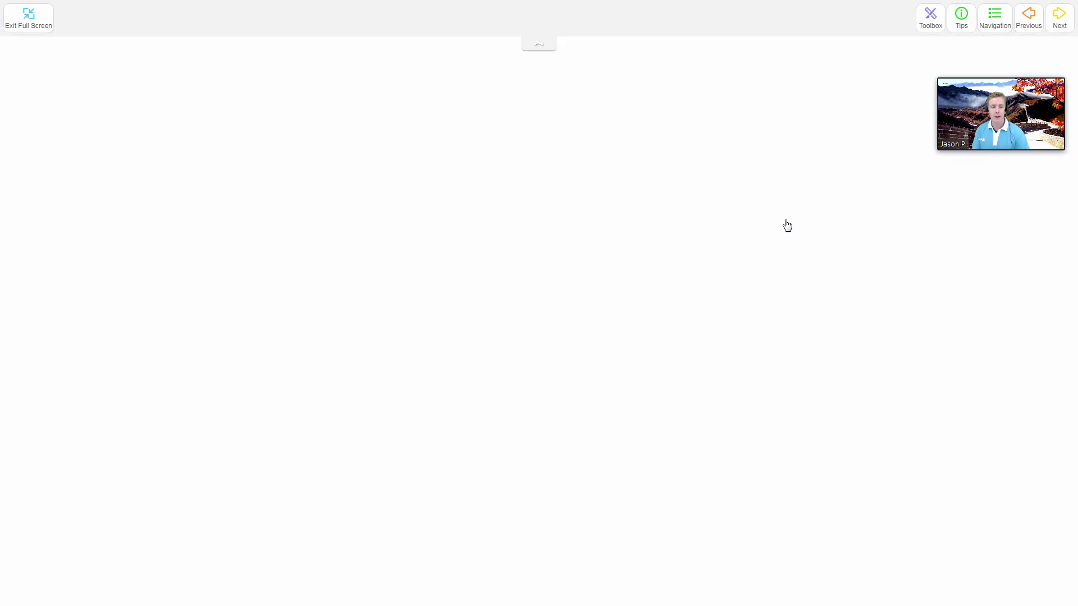
Step: Reveal the badminton word card, switch to picture cards, then to word-only cards
{"action": "left_click", "coordinate": [785, 222]}
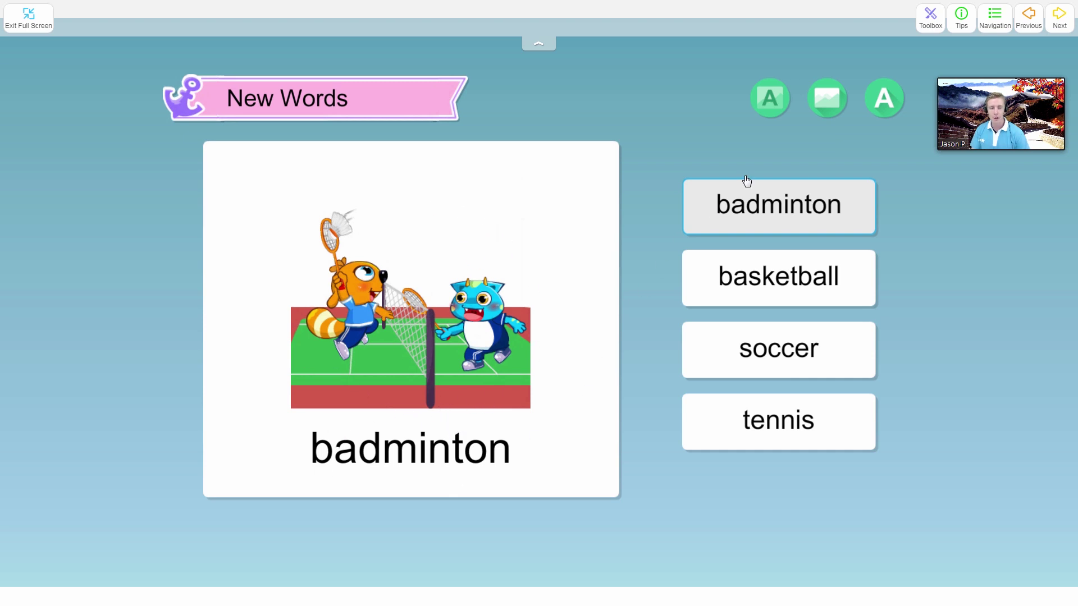
{"action": "left_click", "coordinate": [826, 94]}
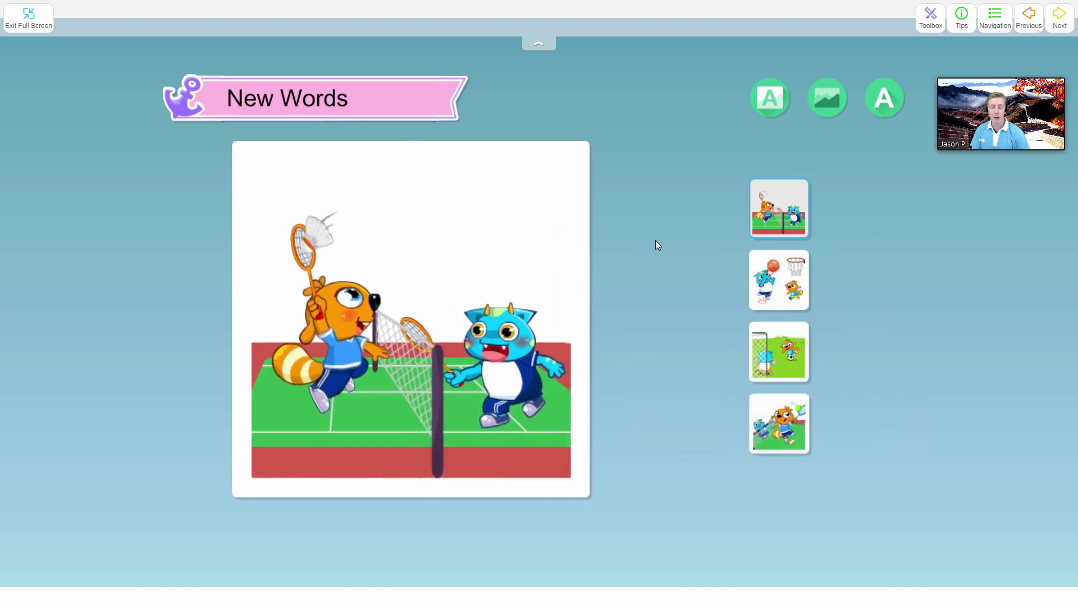
{"action": "left_click", "coordinate": [886, 104]}
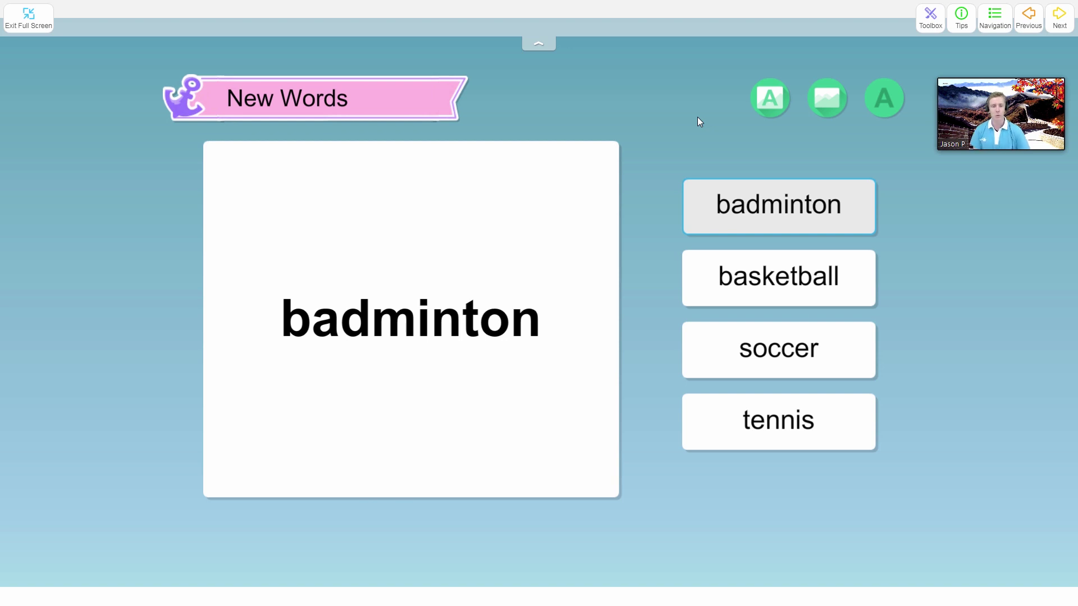
{"action": "left_click", "coordinate": [994, 28]}
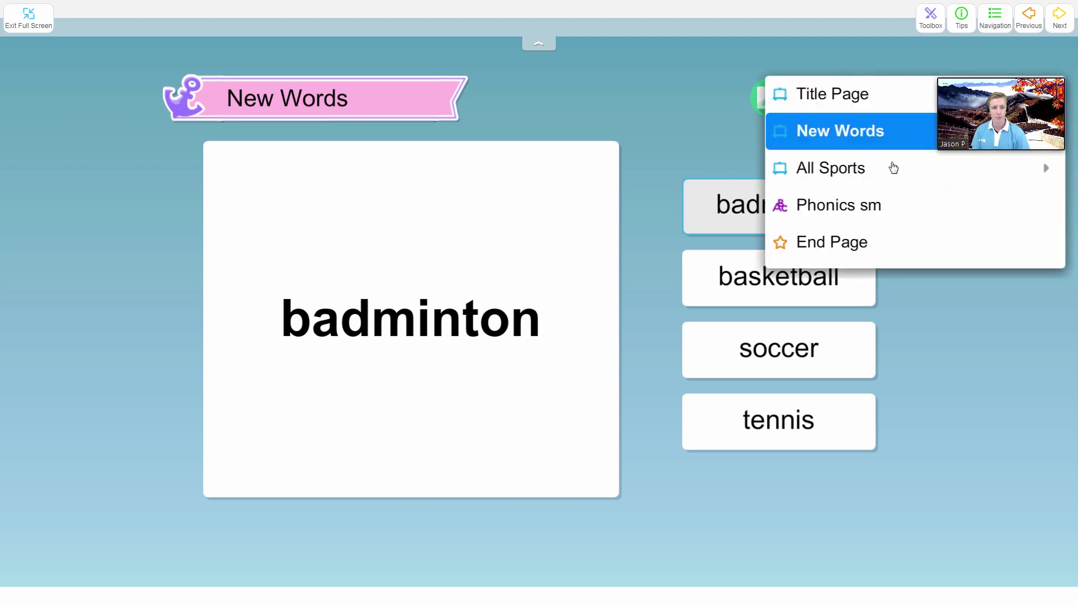
Step: Open the All Sports title page, play its narration, and advance to page 1
{"action": "left_click", "coordinate": [893, 168]}
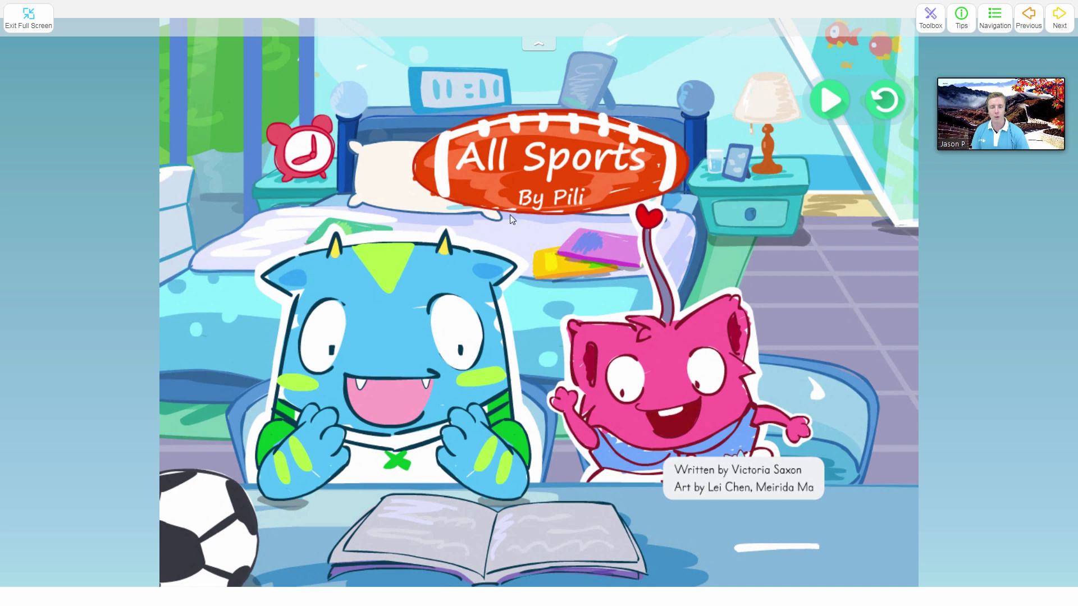
{"action": "left_click", "coordinate": [835, 102]}
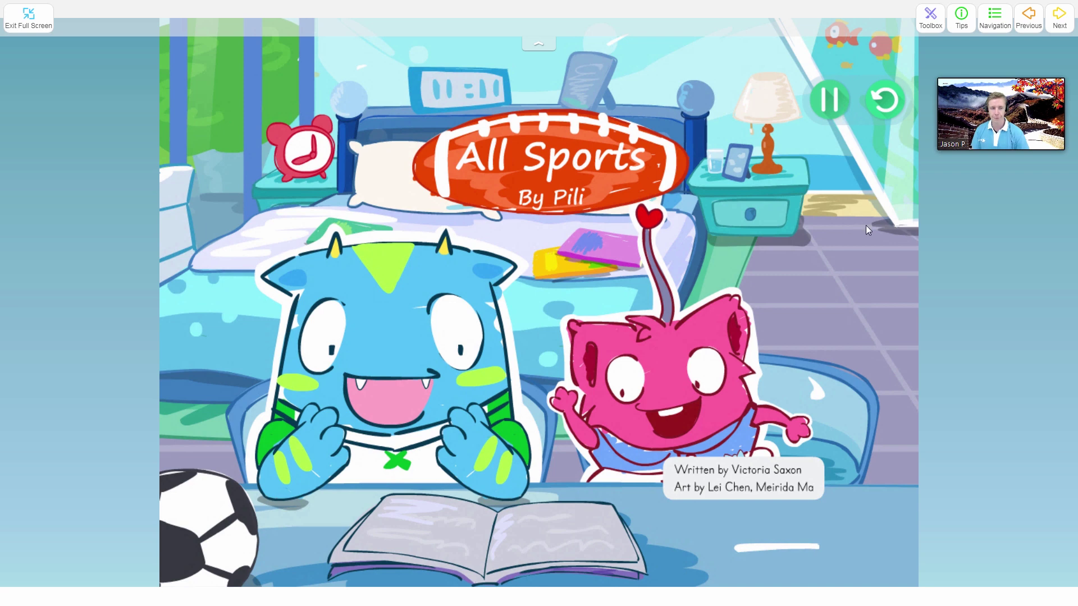
{"action": "left_click", "coordinate": [1060, 21]}
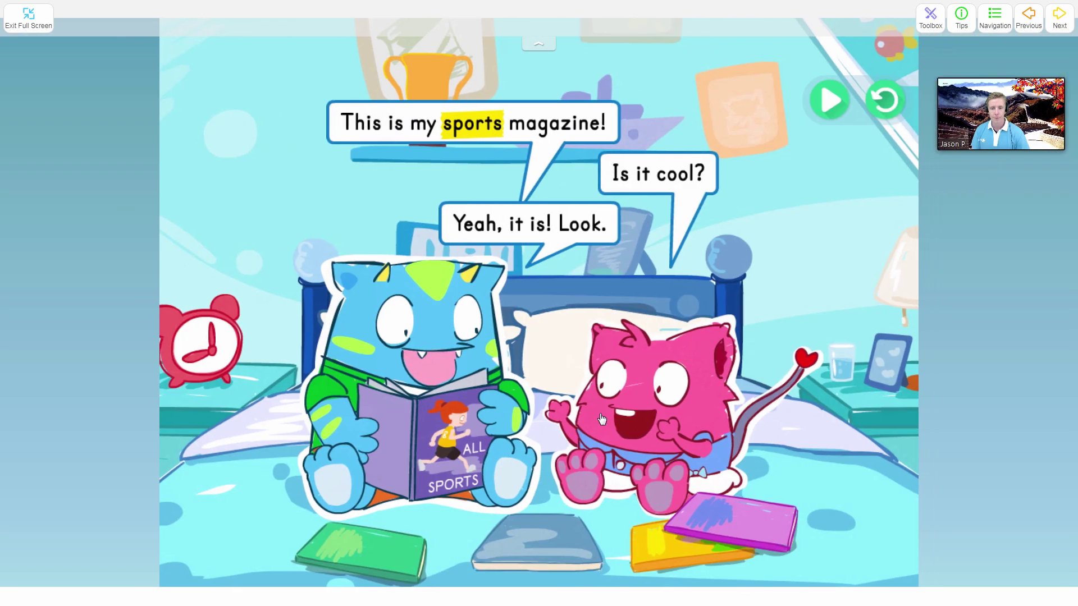
Step: Play page 1's animation and dialogue, replay the scene twice, and restart it
{"action": "left_click", "coordinate": [829, 104]}
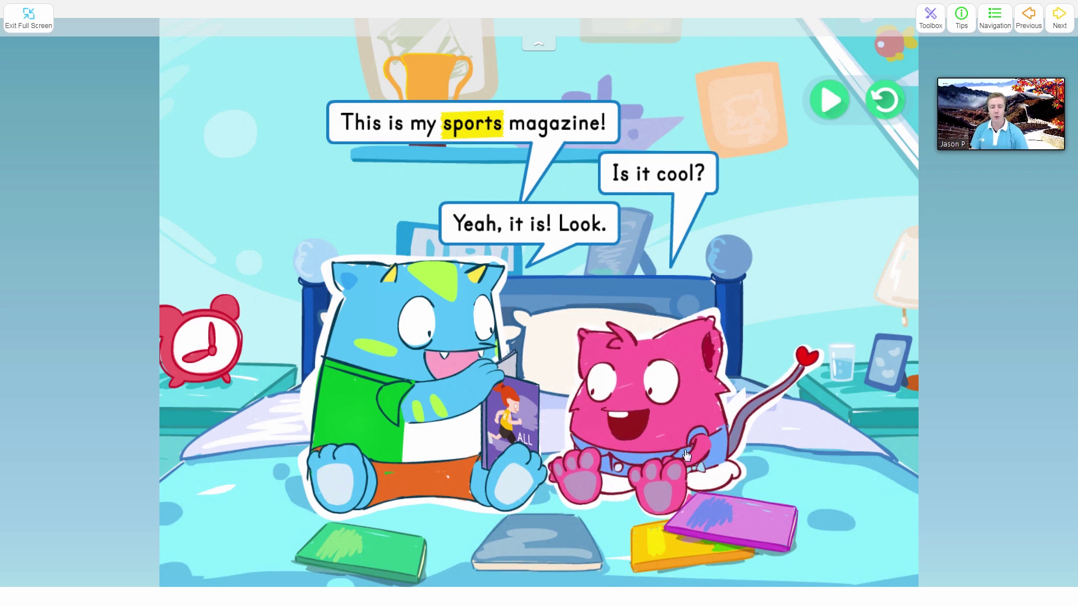
{"action": "left_click", "coordinate": [646, 412]}
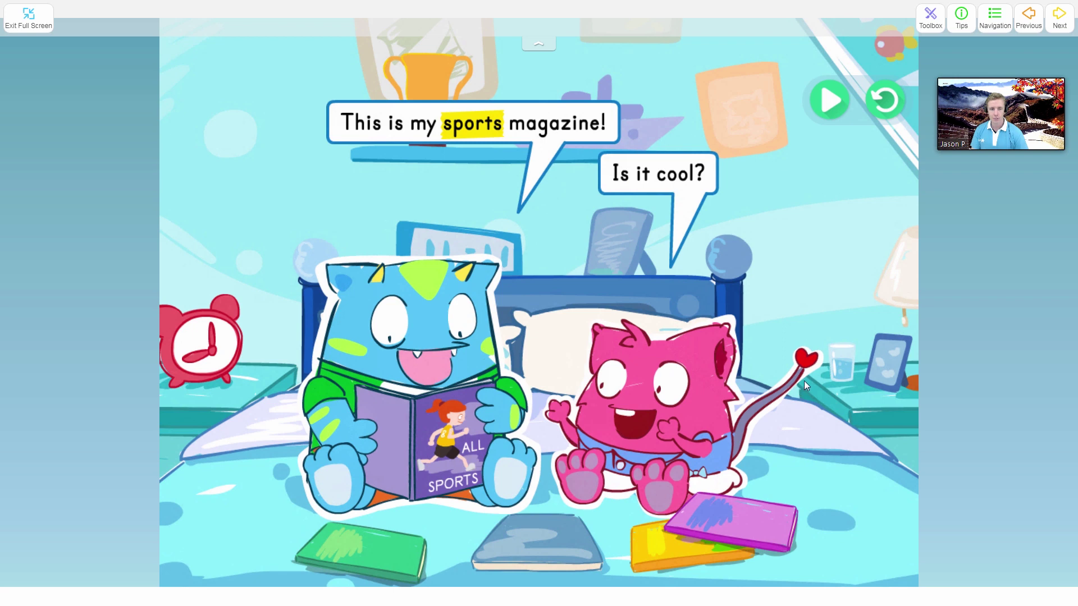
{"action": "left_click", "coordinate": [605, 393]}
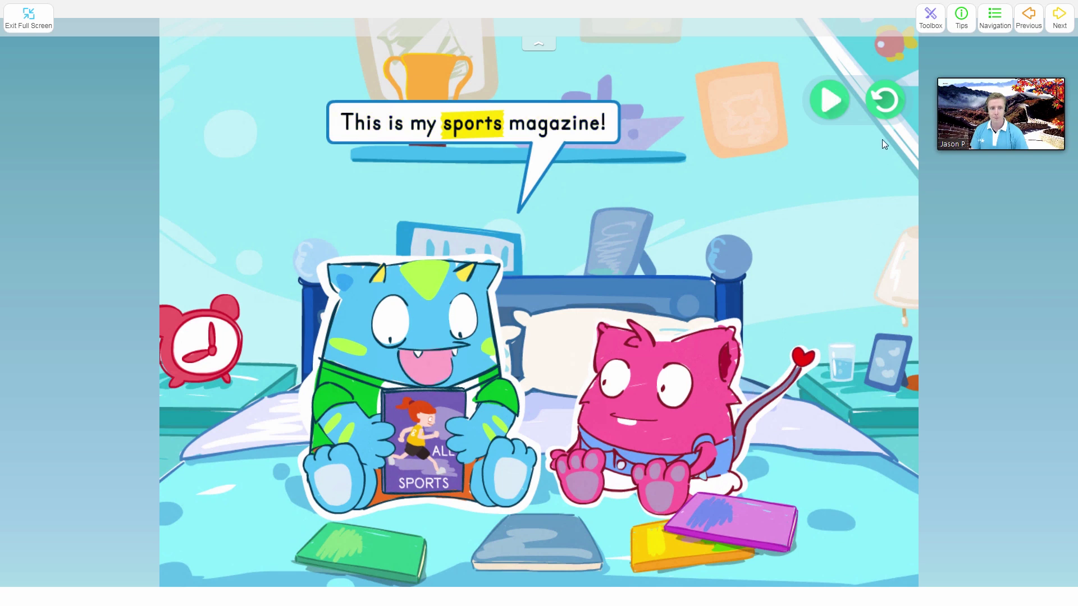
{"action": "left_click", "coordinate": [886, 106]}
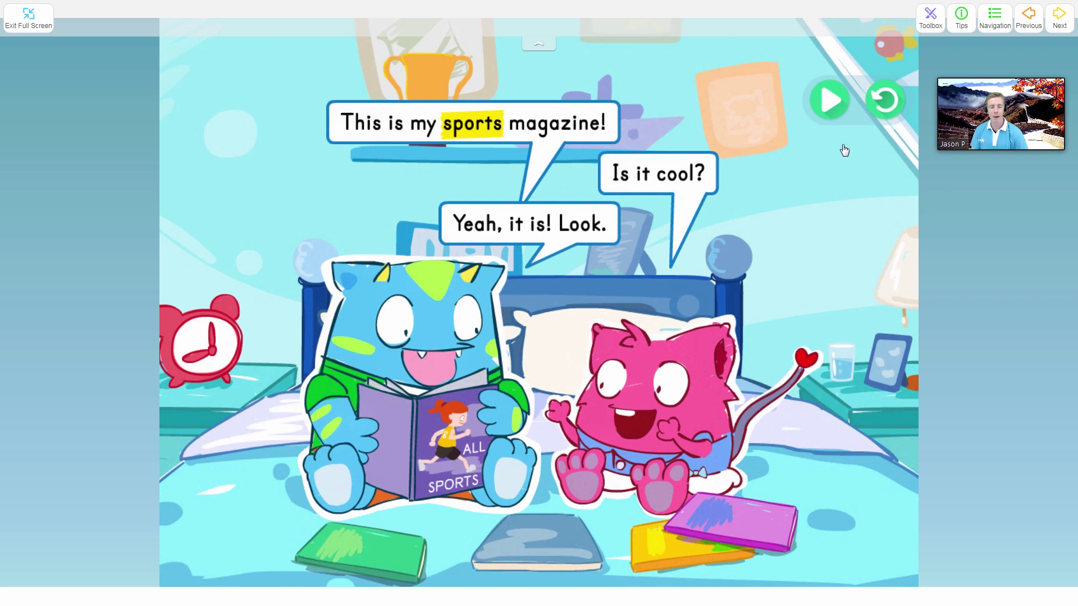
{"action": "left_click", "coordinate": [995, 18]}
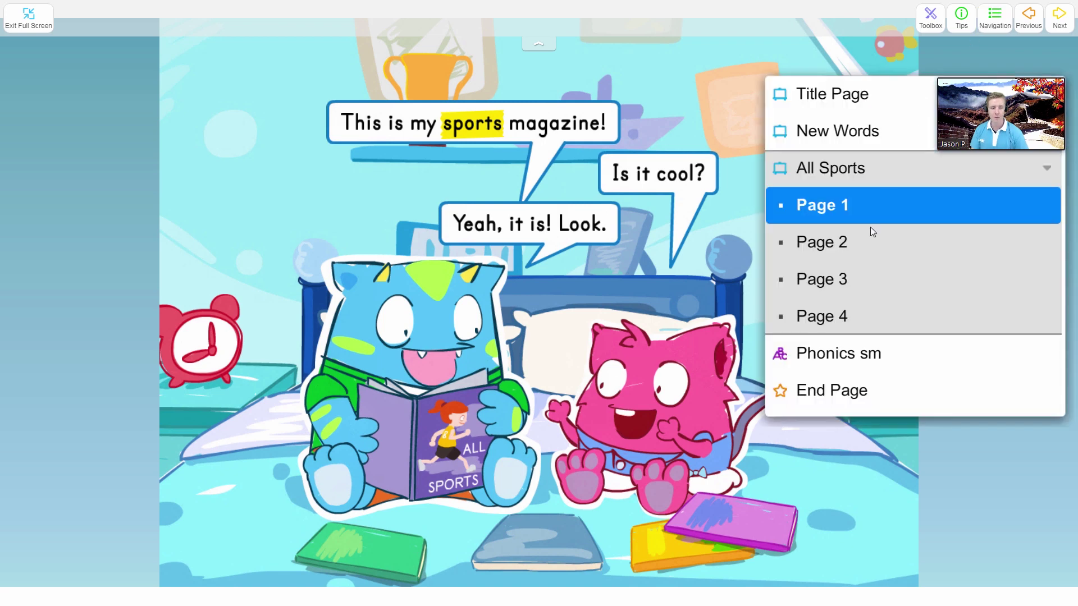
Step: Go to the End Page so "See you next time!" appears under the blue alien
{"action": "left_click", "coordinate": [939, 391]}
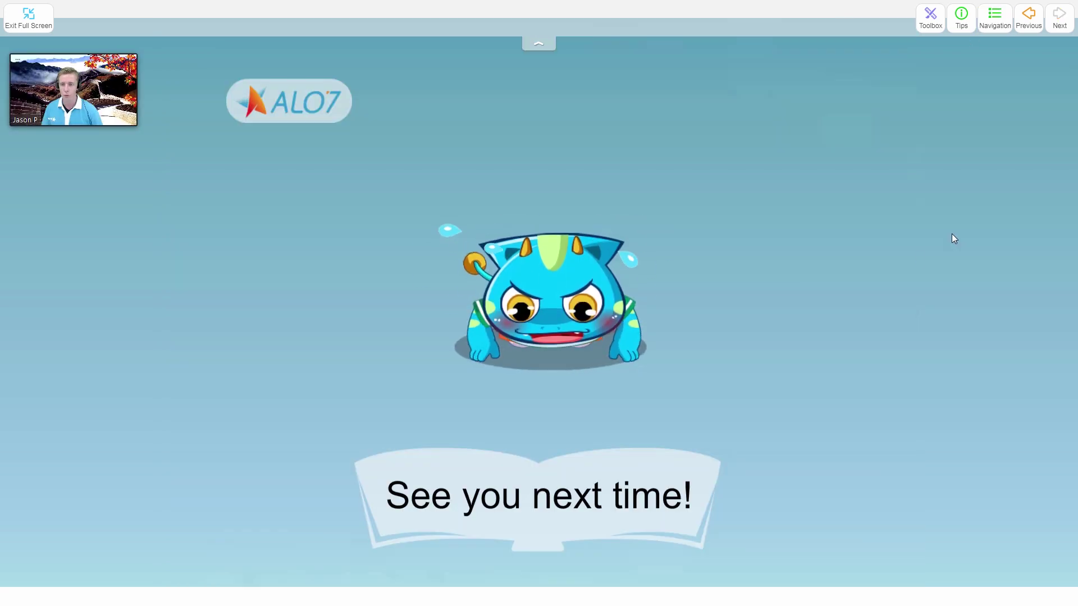